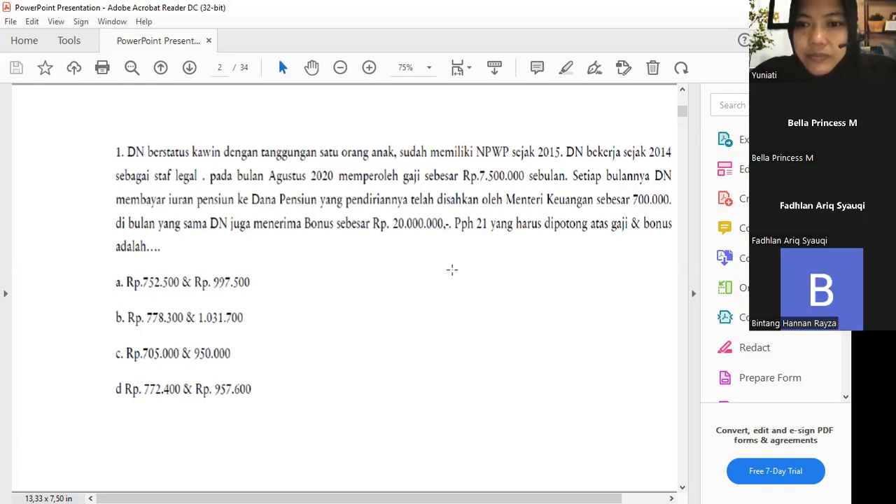
left_click(587, 398)
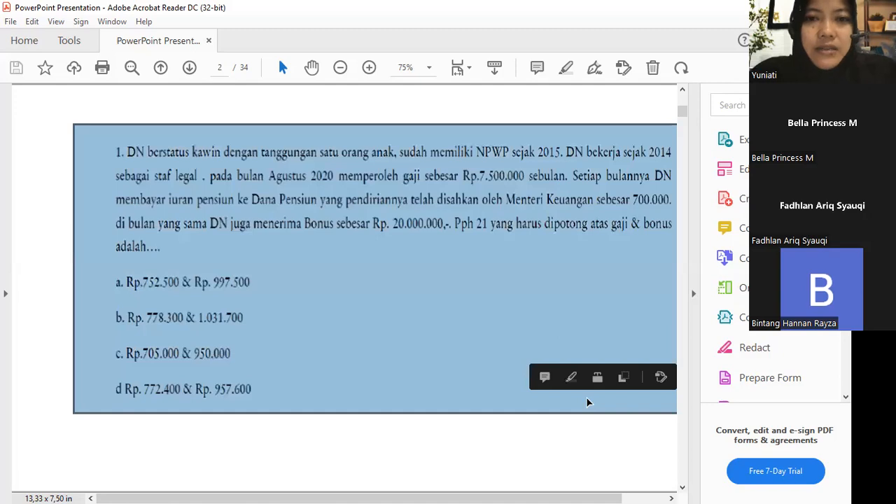
left_click(474, 343)
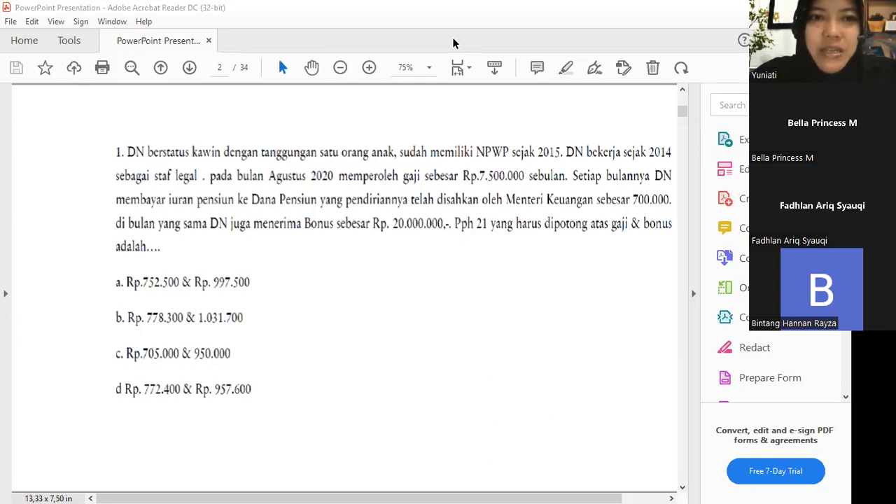
left_click(346, 289)
left_click(365, 202)
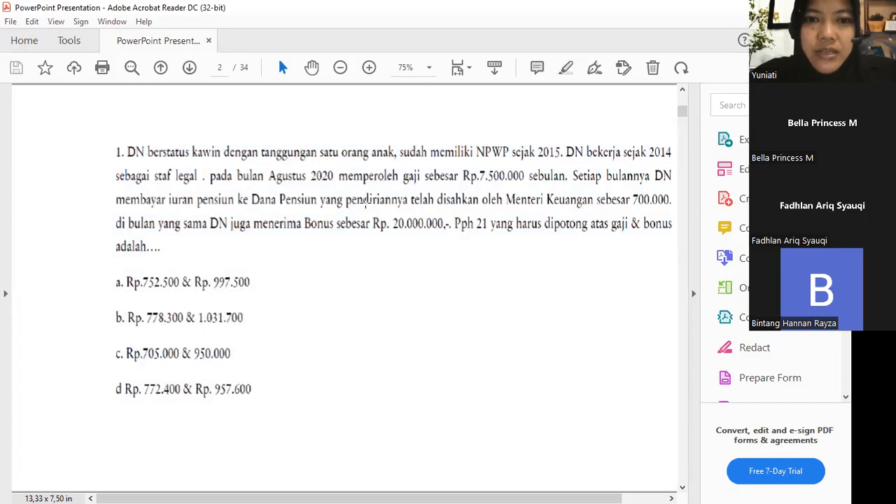
Compare the first PPh 21 question on page 2 with its worked solution table on page 3
left_click(193, 67)
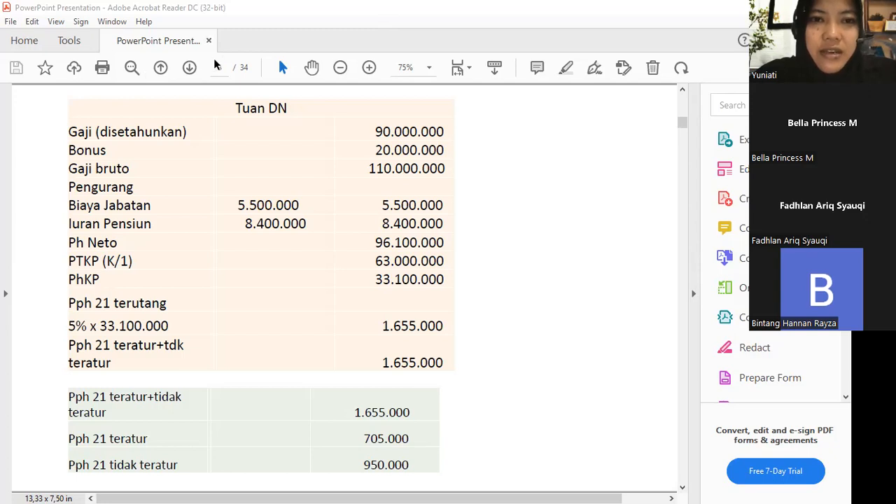
left_click(161, 67)
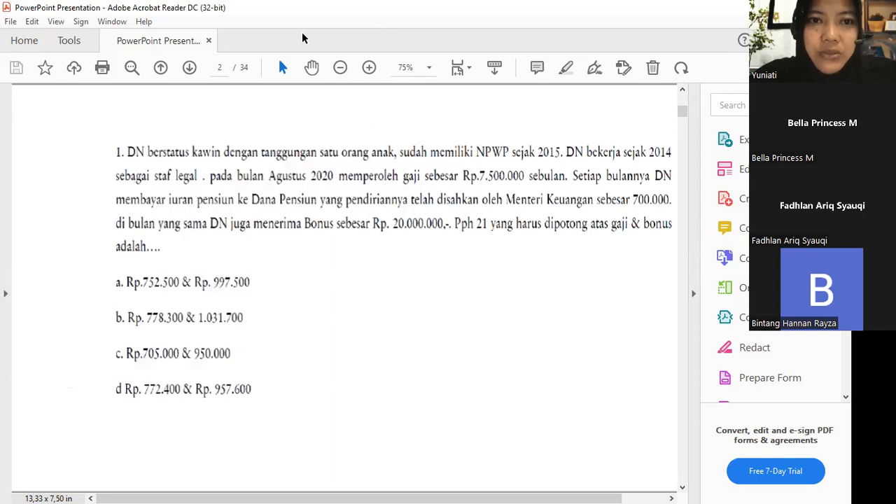
left_click(190, 68)
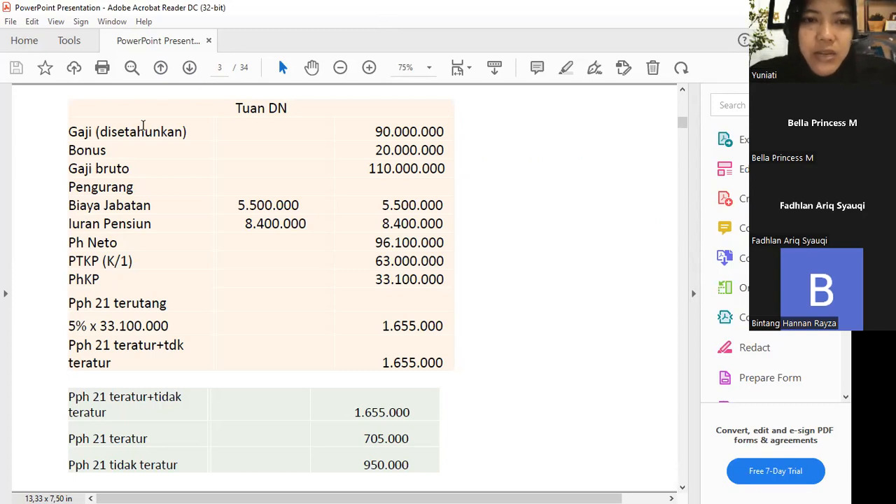
left_click(160, 68)
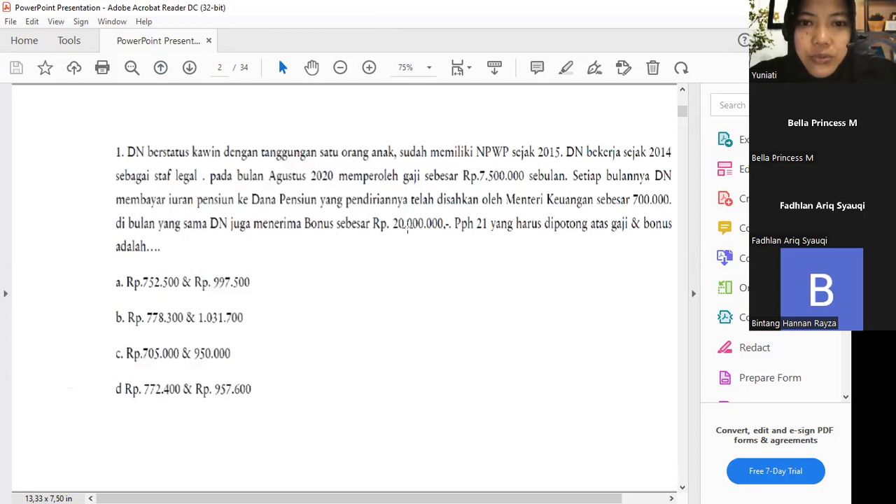
left_click(189, 68)
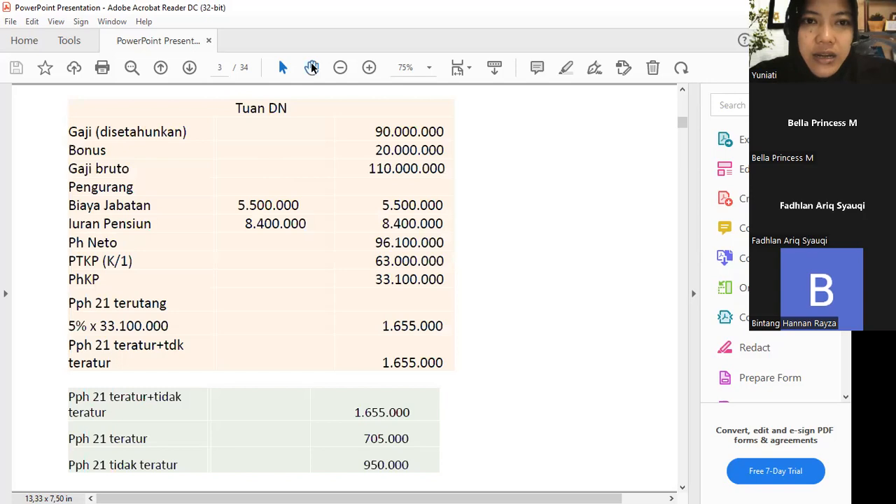
left_click(160, 67)
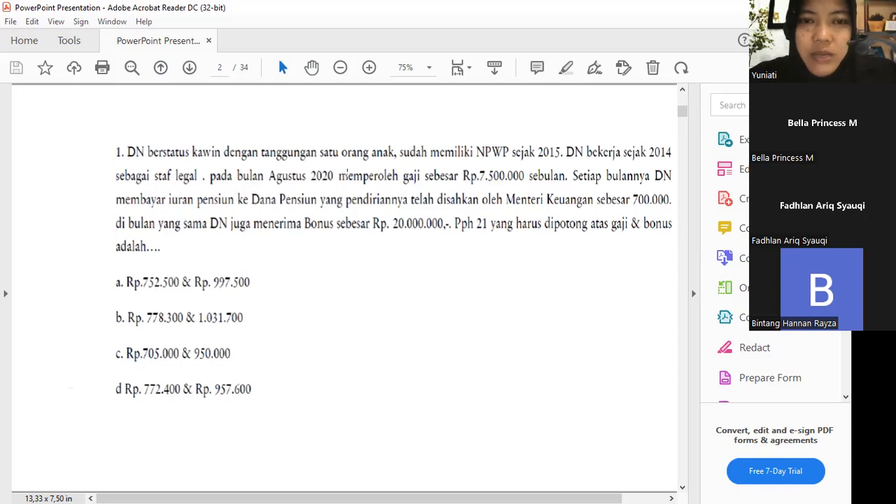
left_click(189, 69)
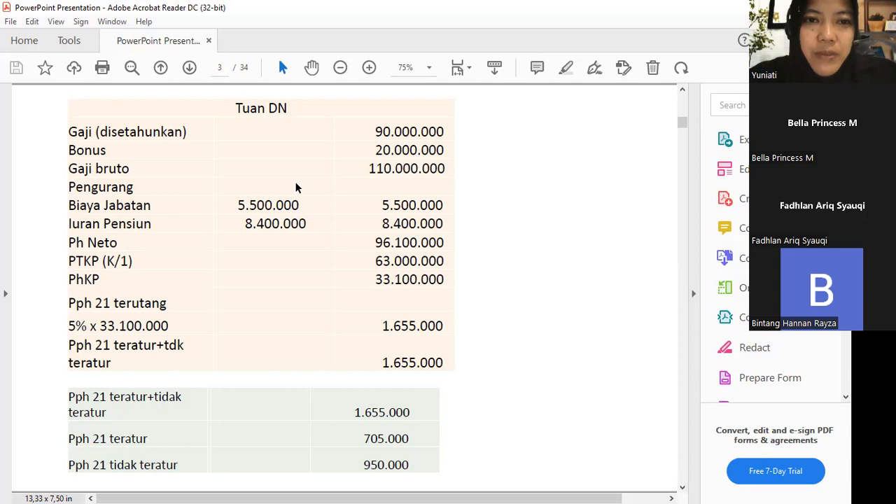
left_click(161, 69)
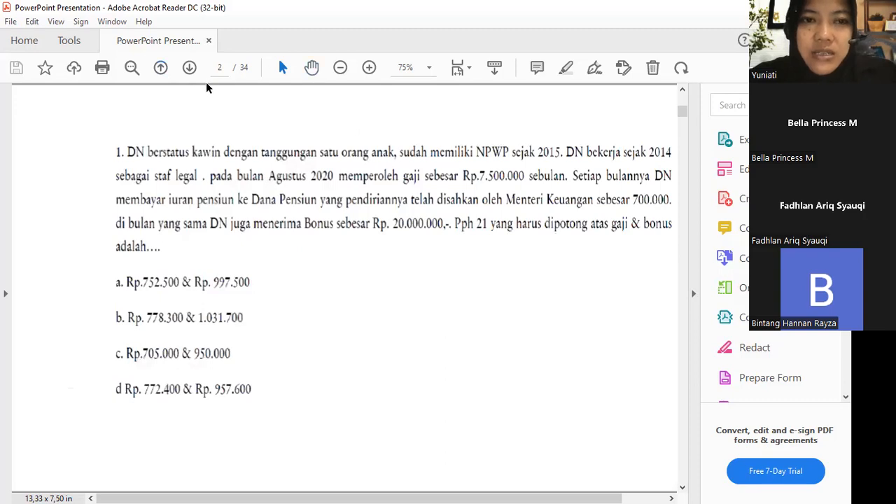
left_click(189, 68)
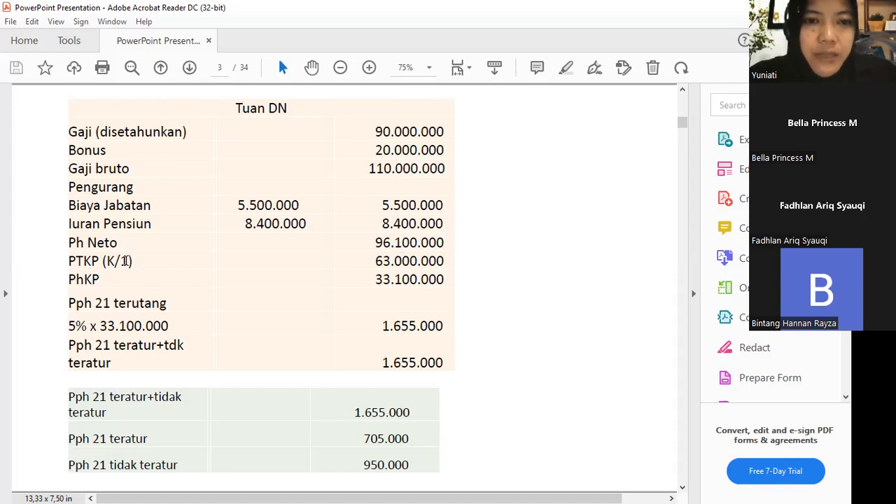
left_click(162, 72)
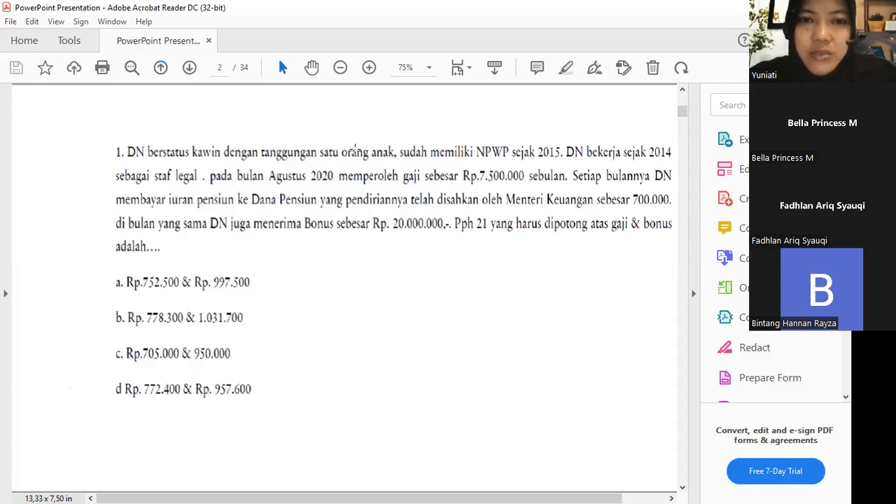
left_click(186, 71)
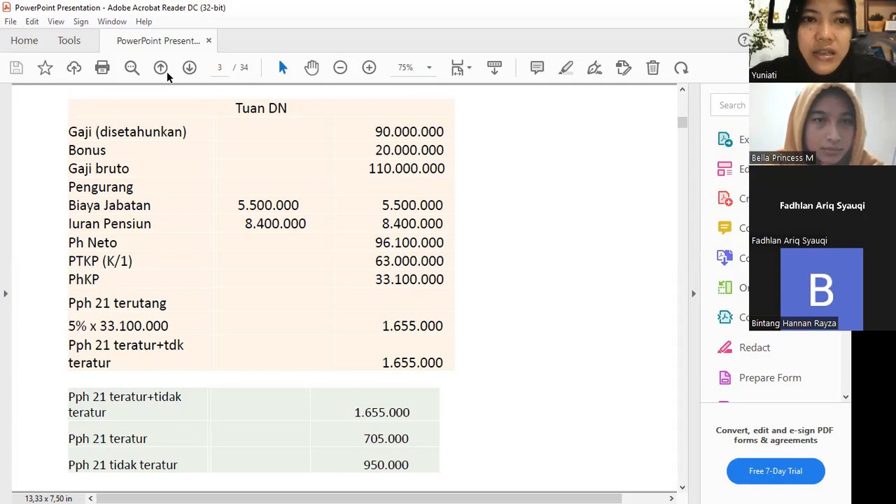
scroll(377, 129, "up", 3)
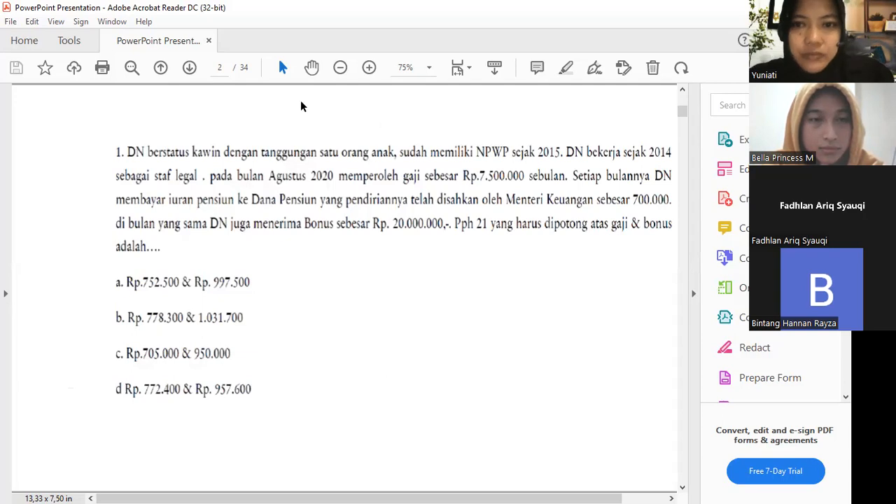
left_click(186, 73)
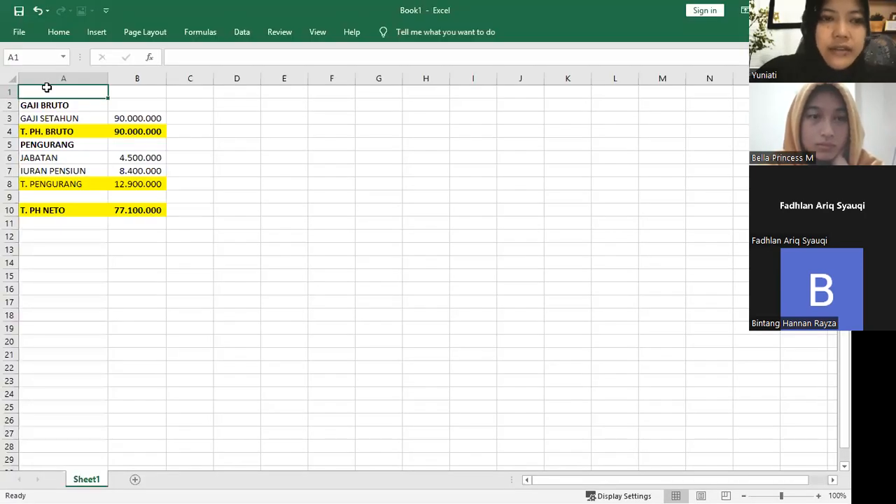
In the Excel workbook, enter the heading "DN PH 21 /GAJI" in cell A1 above the salary calculation
type("DN")
key("Return")
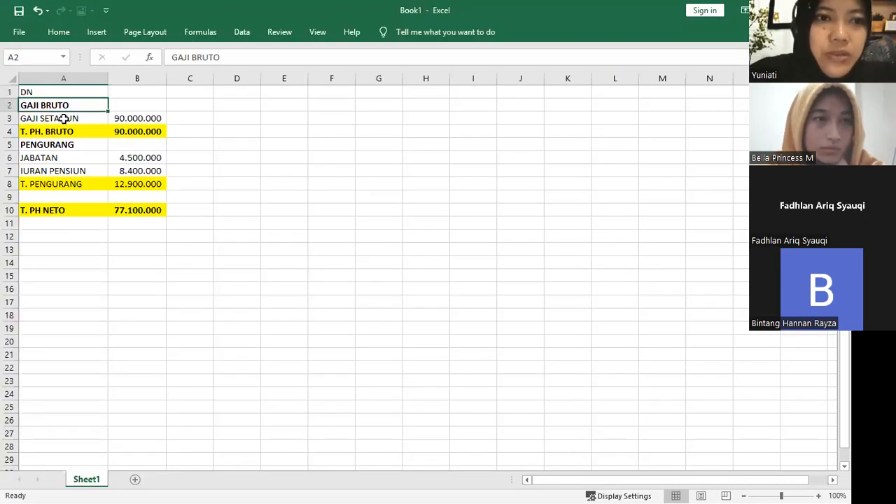
left_click(119, 119)
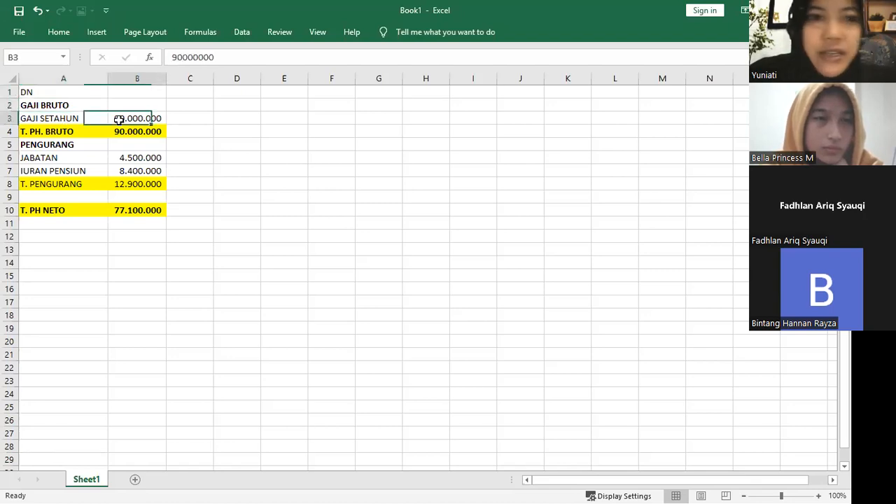
left_click(79, 135)
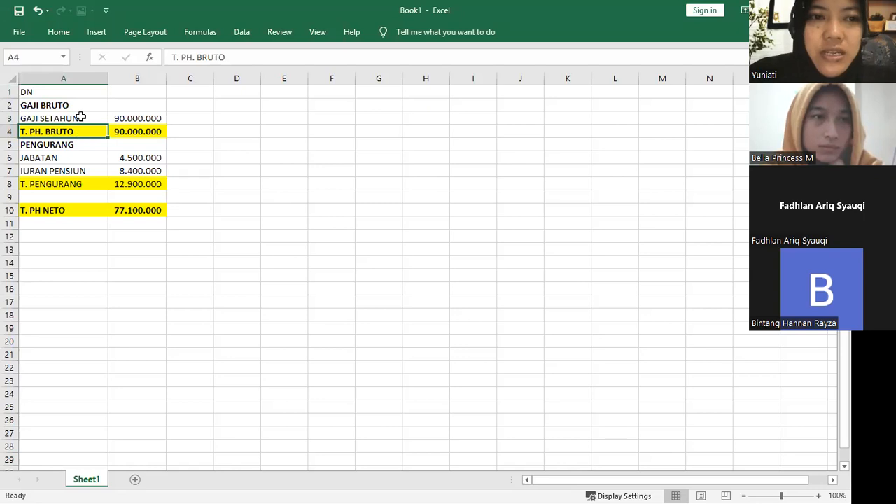
left_click(74, 93)
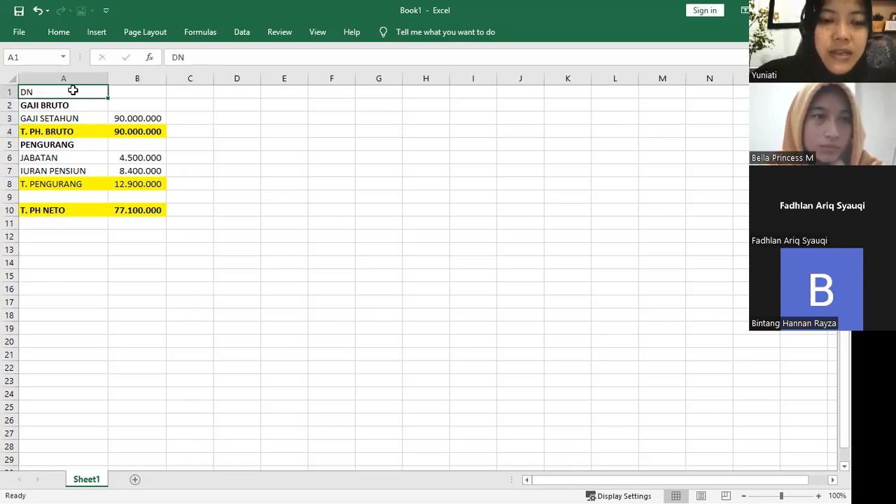
double_click(73, 91)
type("PH")
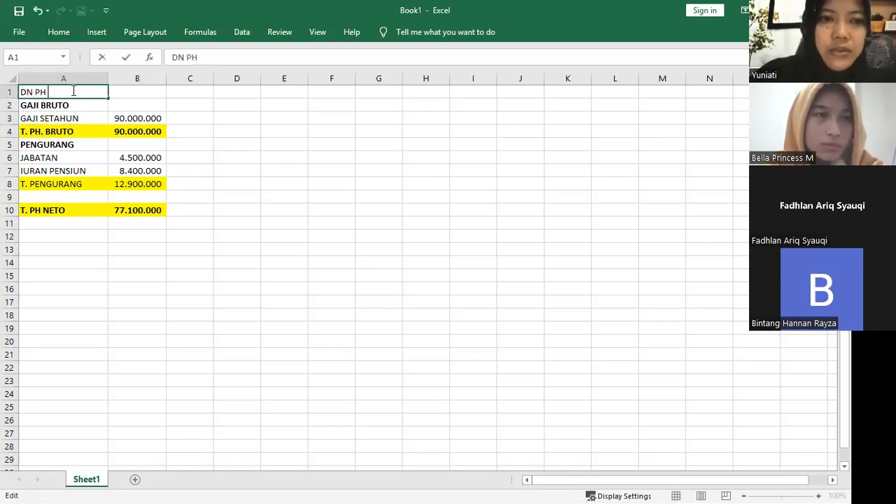
type(" 21 /")
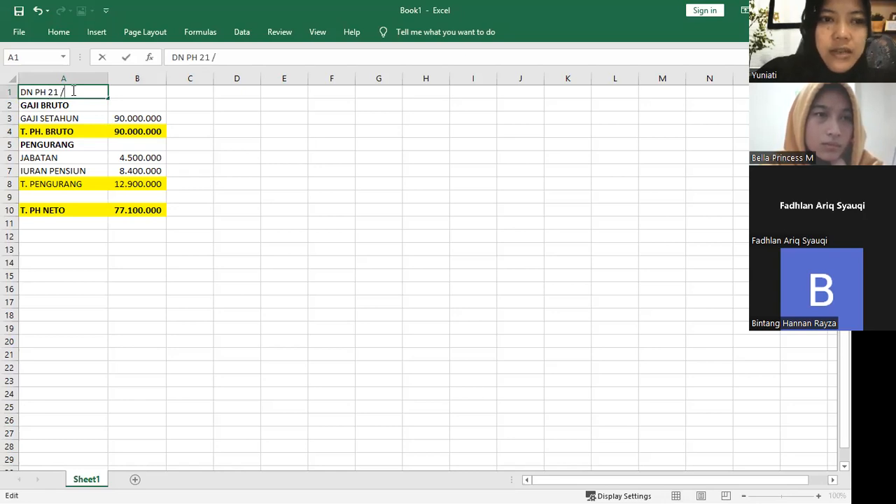
type("GAJI")
key("Return")
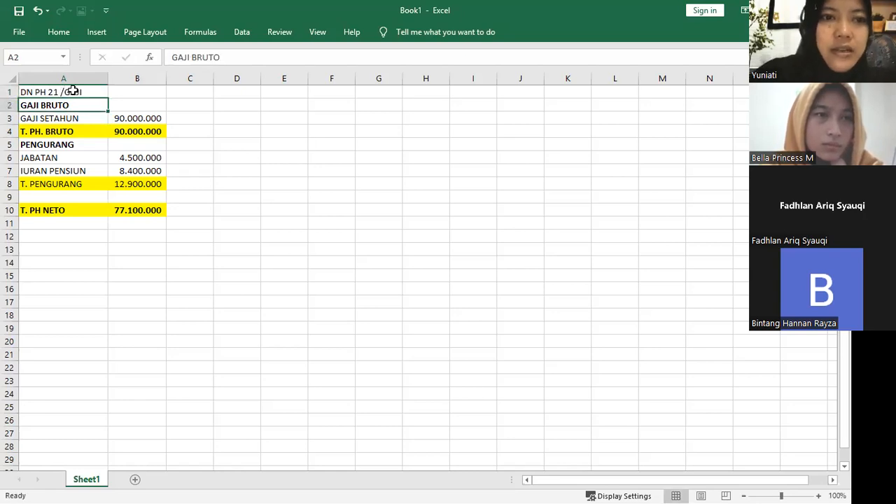
Examine the formulas behind the JABATAN deduction, gross income, IURAN PENSIUN, total deductions and net income in column B
left_click(71, 144)
left_click(62, 158)
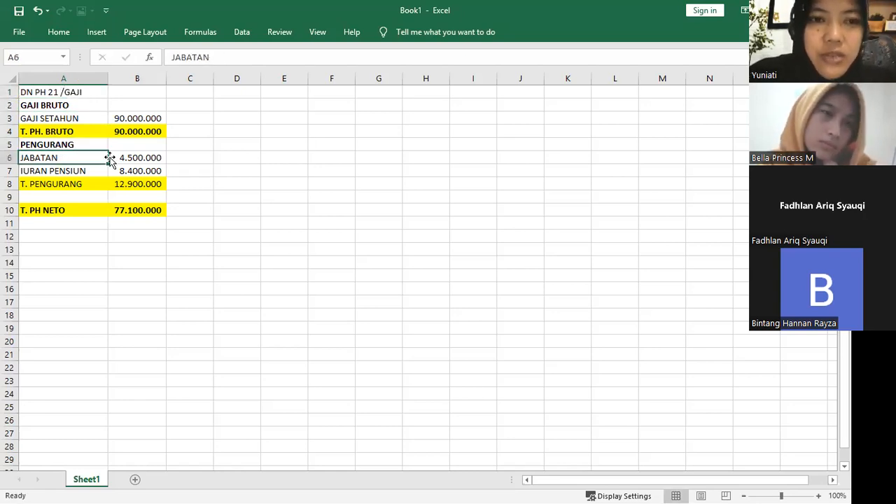
left_click(114, 157)
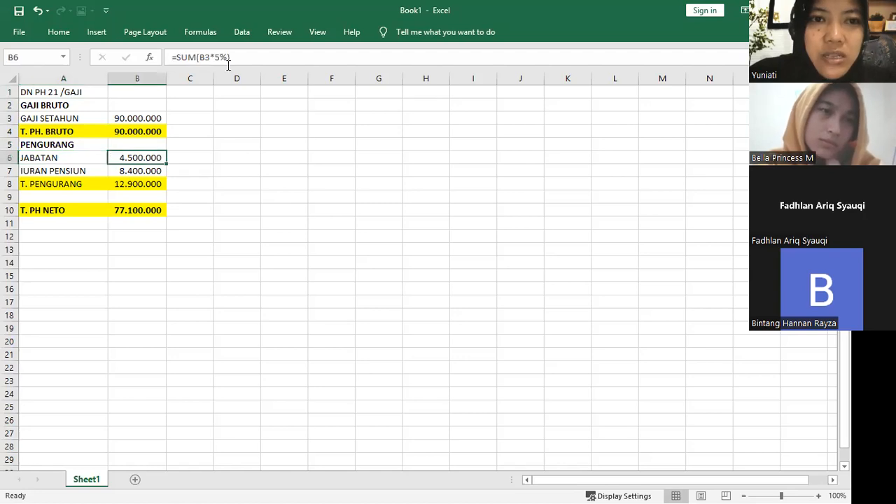
left_click(151, 131)
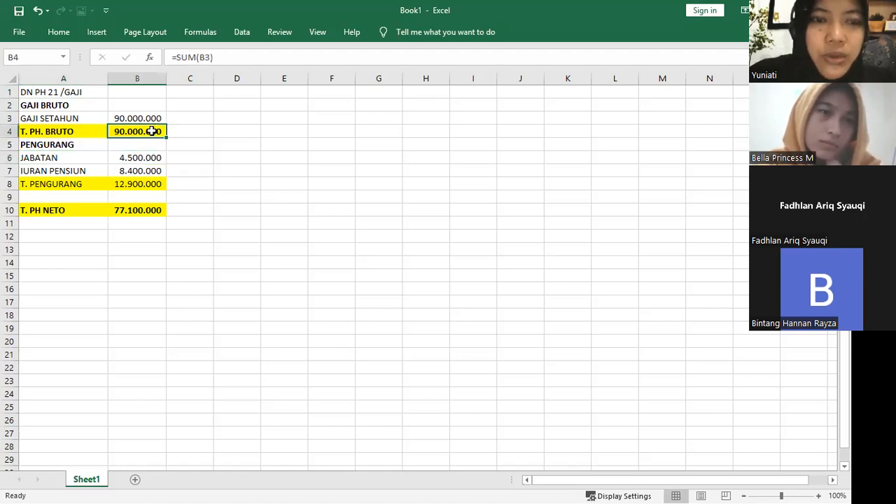
left_click(100, 172)
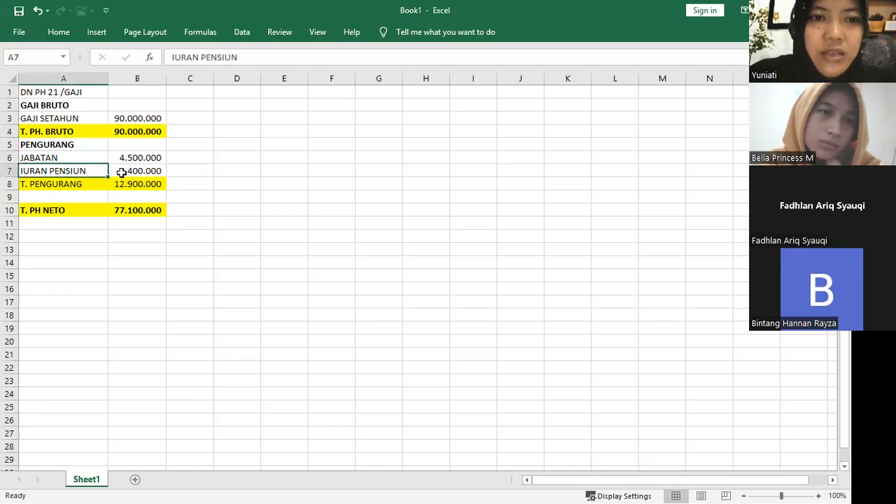
left_click(121, 172)
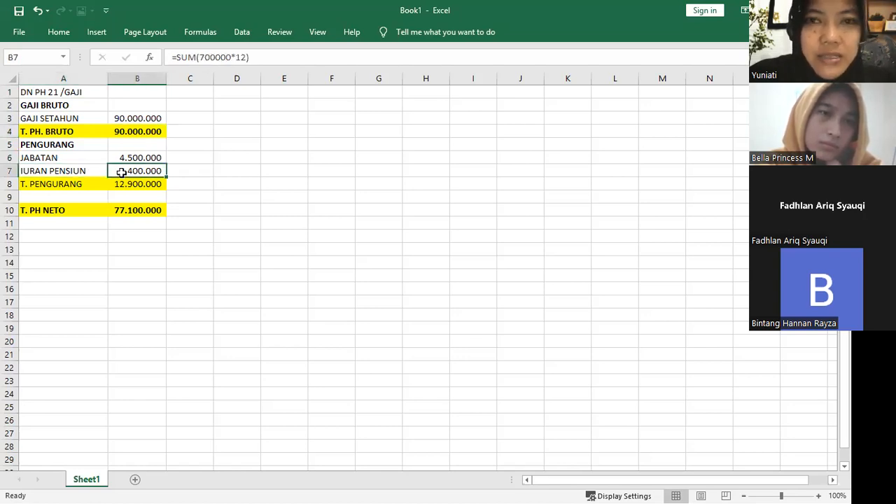
left_click(91, 184)
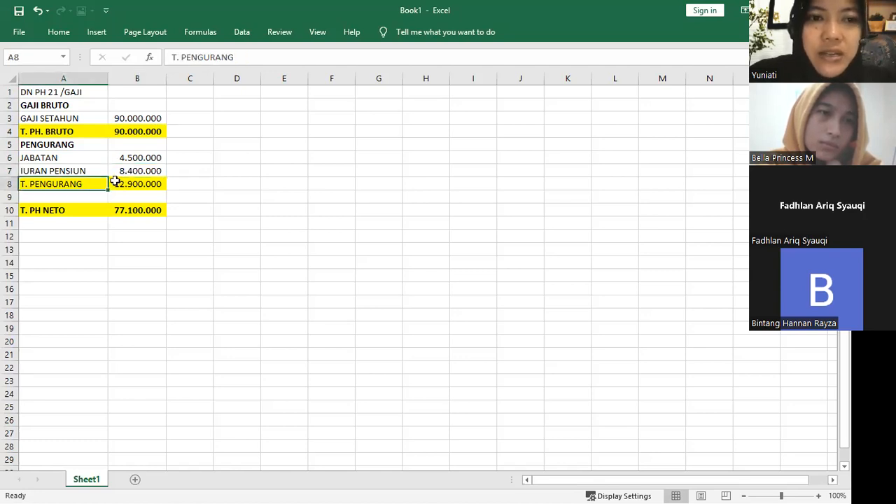
left_click(114, 181)
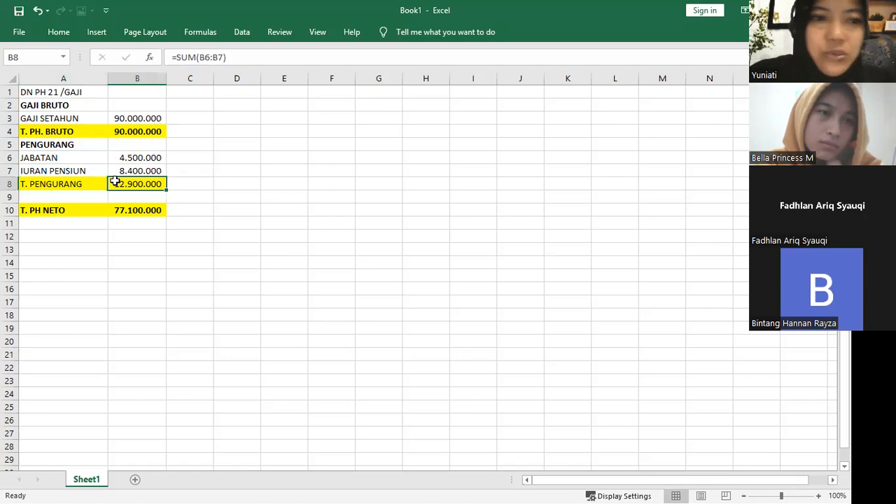
left_click(97, 209)
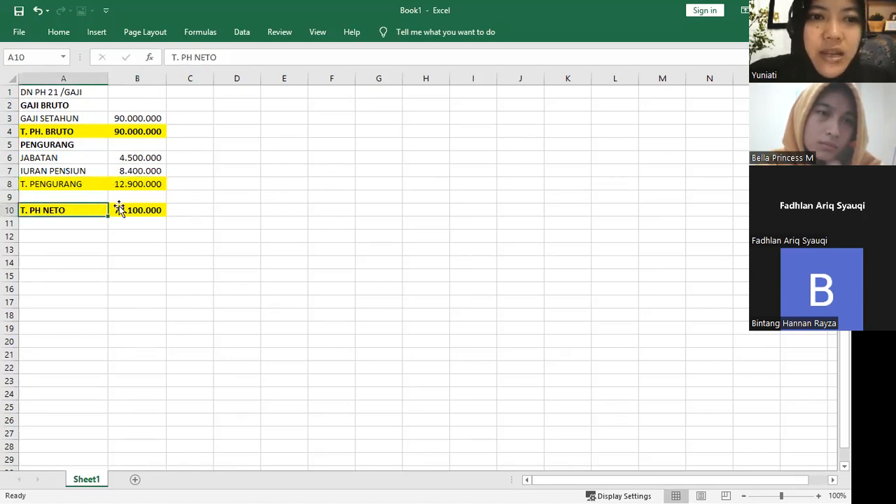
key("Right")
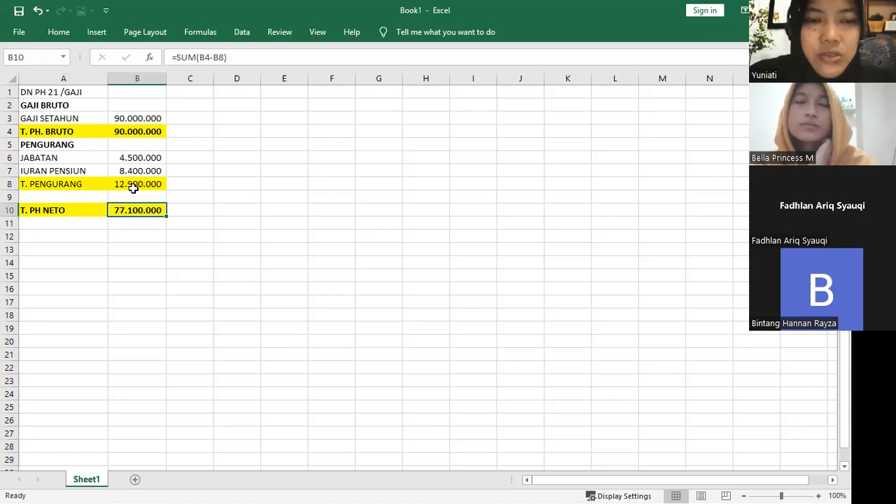
Enter the label "PTKP K/1" in cell A11, directly below the T. PH NETO row
left_click(89, 225)
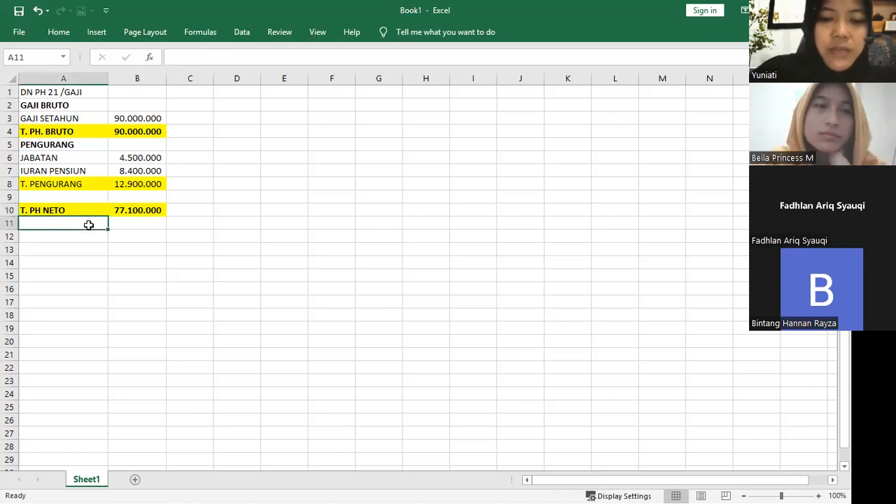
type("PPH")
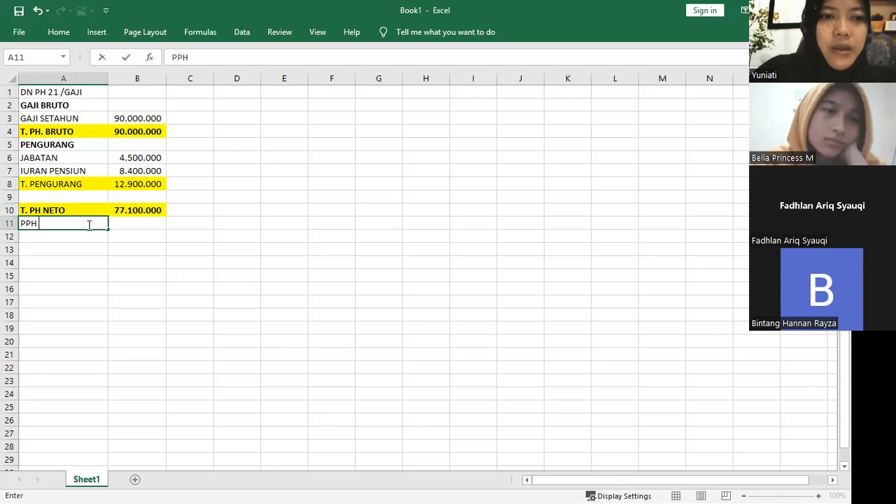
key("BackSpace")
key("BackSpace")
key("BackSpace")
type("TKP")
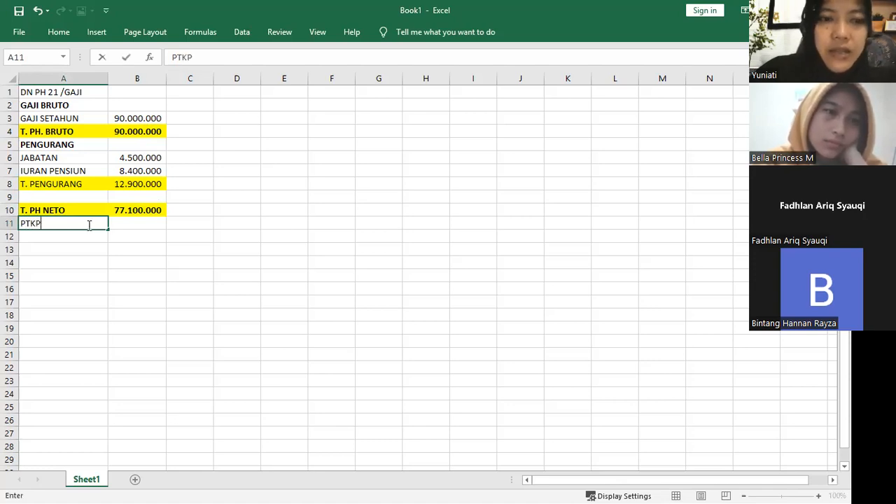
key("ctrl+Return")
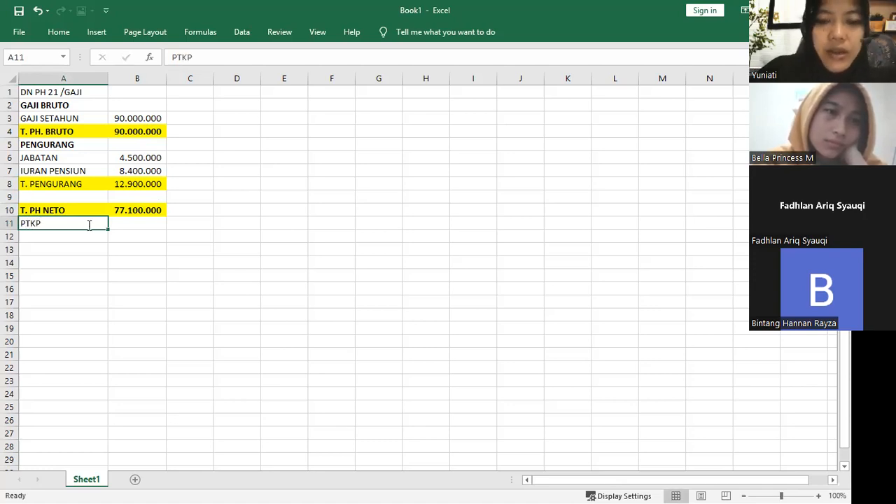
double_click(89, 224)
type("K/1")
key("Return")
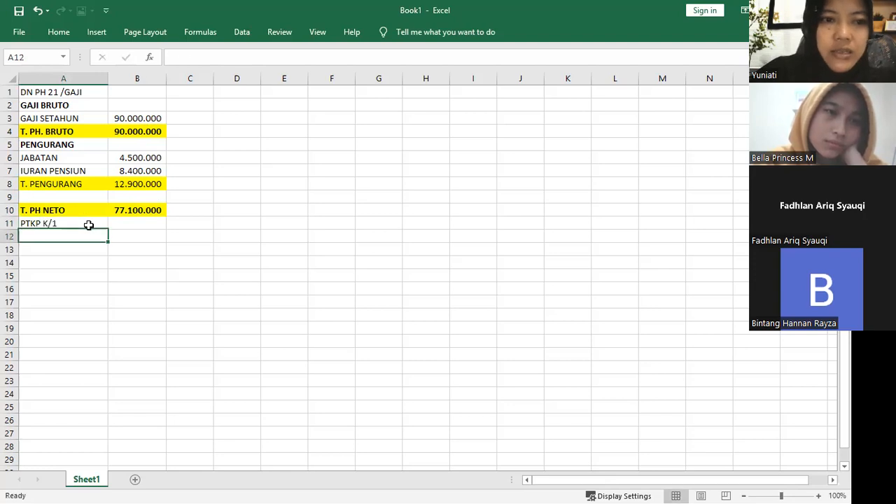
Calculate the PTKP amount in B11 with a SUM formula adding 54000000, 4500000 and 4500000
left_click(89, 225)
key("Tab")
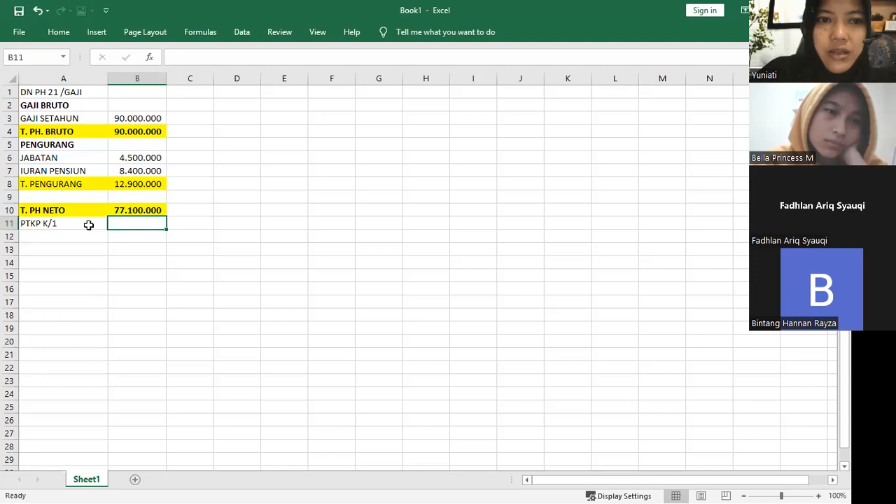
type("=SUM5")
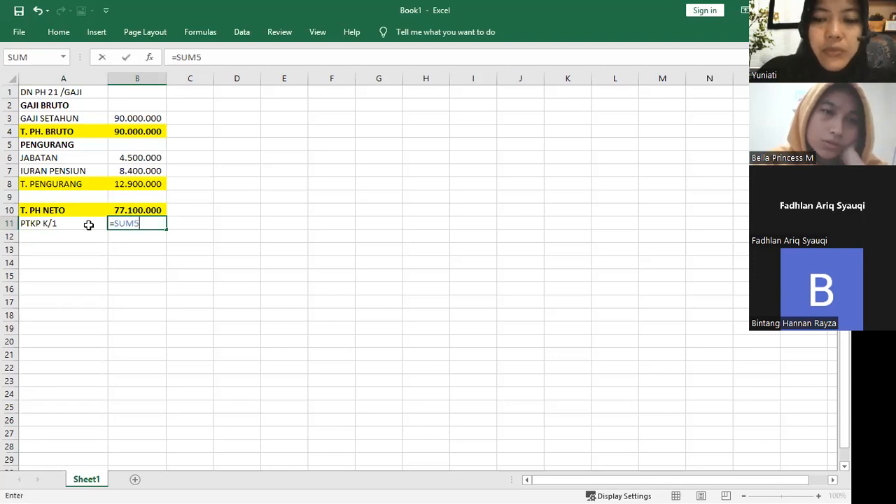
key("BackSpace")
type("(54000000")
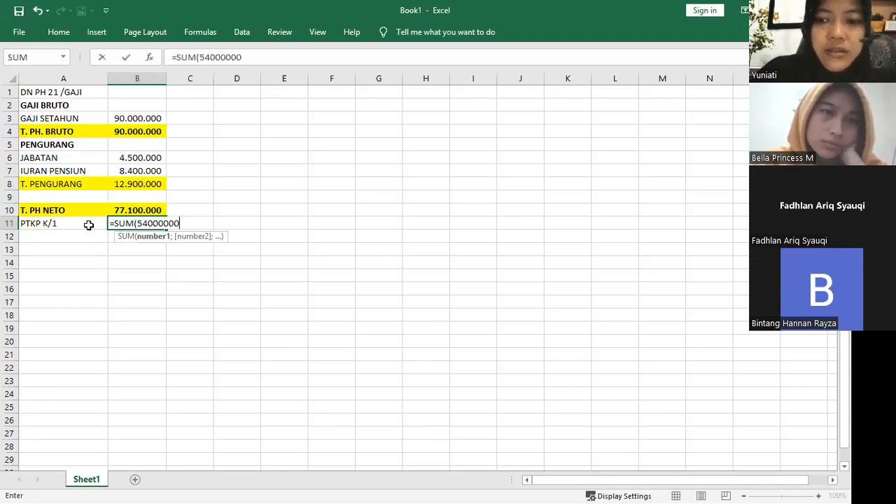
type("+45")
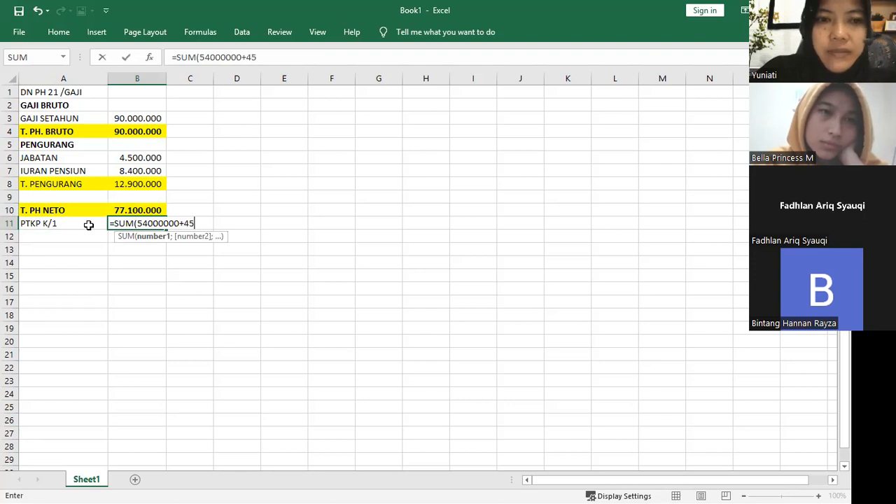
type("00000+")
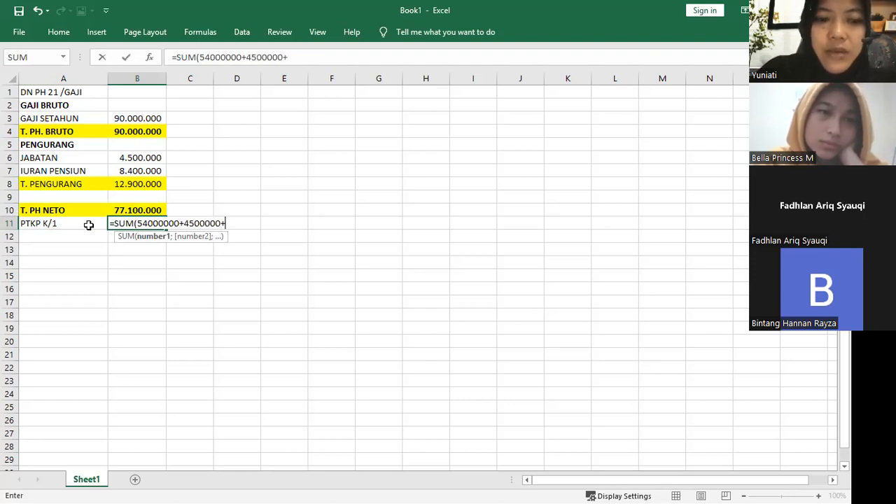
type("4500")
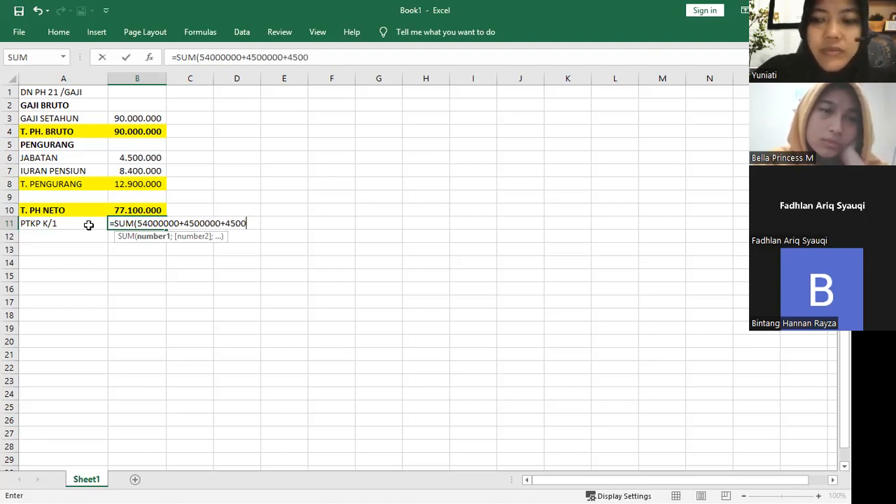
type("000")
key("Return")
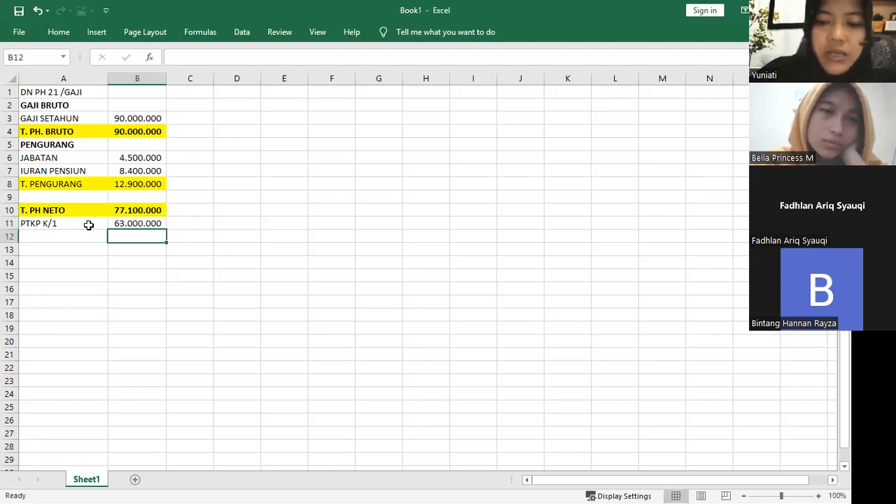
Enter the label "PH KP" for taxable income in cell A12, below the PTKP row
key("Left")
type("PTKP K/1")
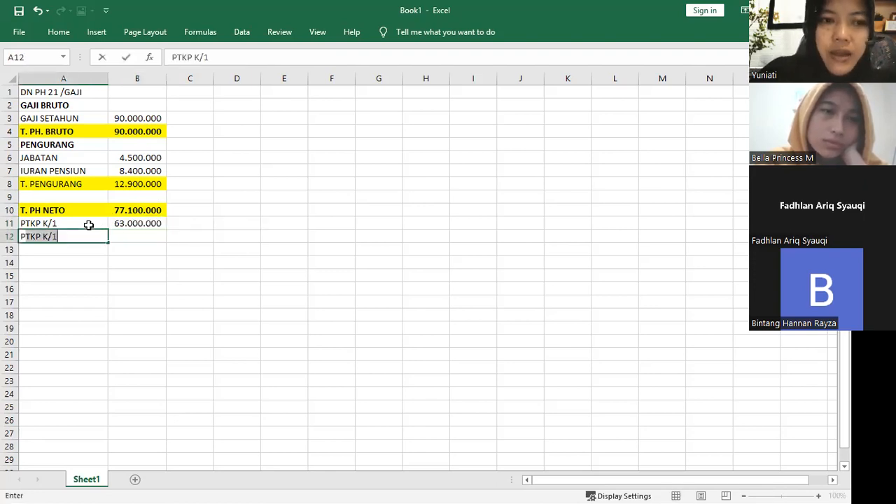
type("H K")
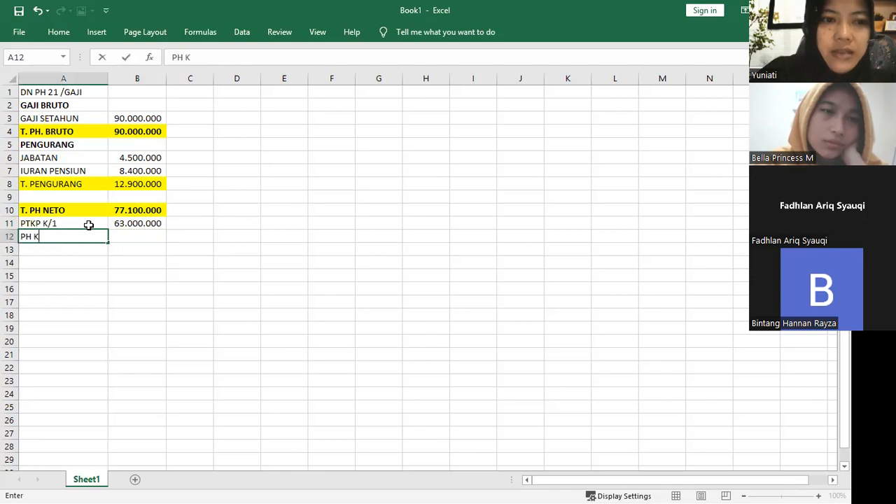
type("P")
key("Return")
Calculate the PH KP amount in B12 by subtracting PTKP from net income with =SUM(B10-B11)
key("Up")
key("Right")
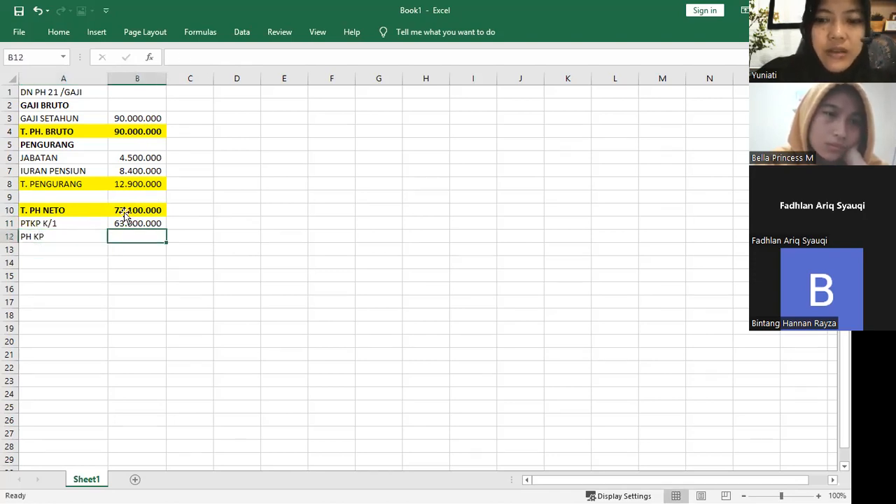
type("=SUM(")
left_click(124, 215)
type("-")
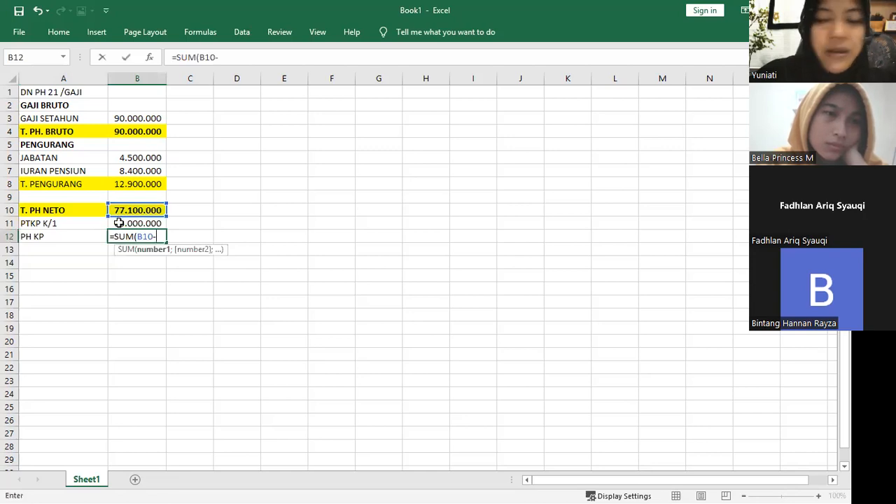
left_click(119, 223)
key("Return")
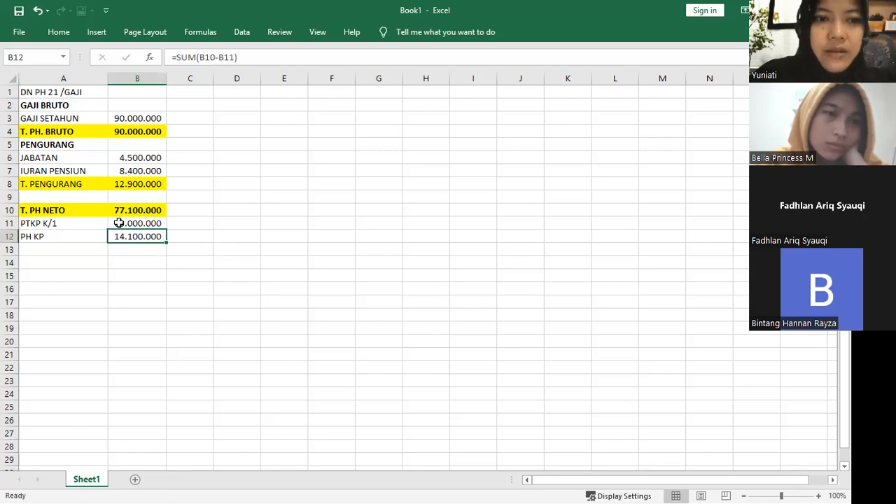
Enter the label "PPH TERUTANG" in cell A13, below the PH KP row
key("Left")
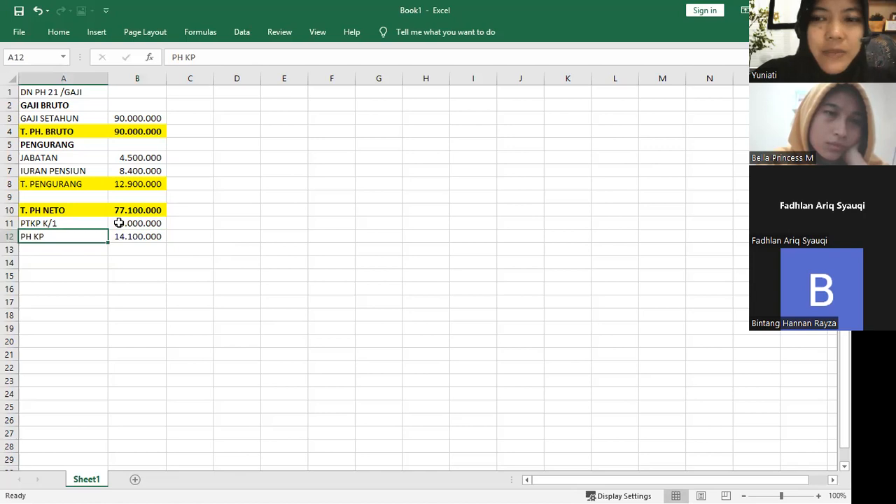
key("Down")
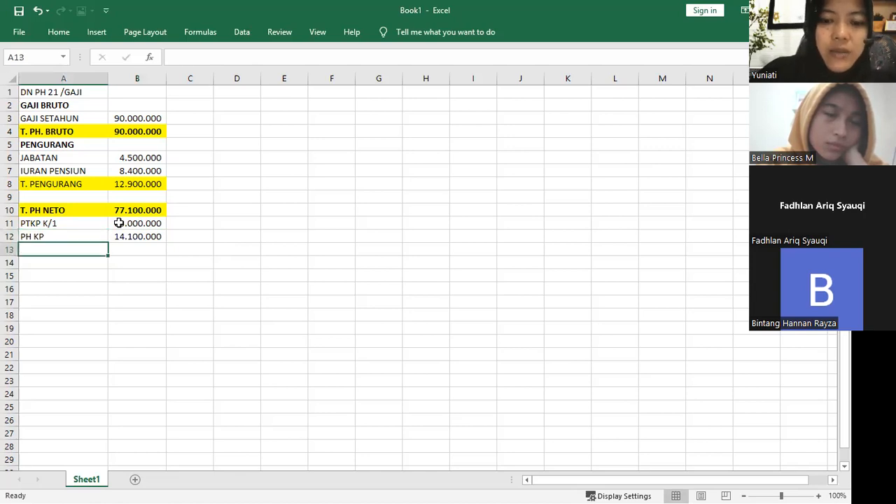
type("PPH TERITAN")
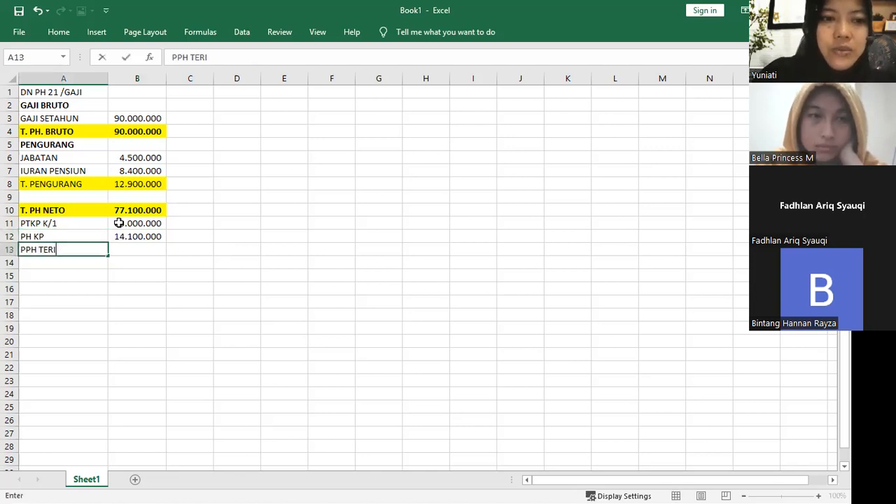
key("BackSpace")
key("BackSpace")
key("BackSpace")
key("BackSpace")
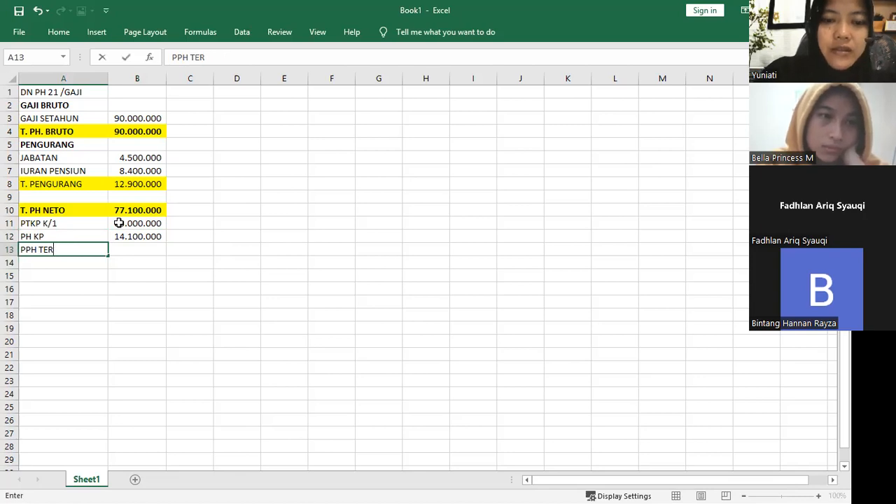
type("UTANG")
key("Return")
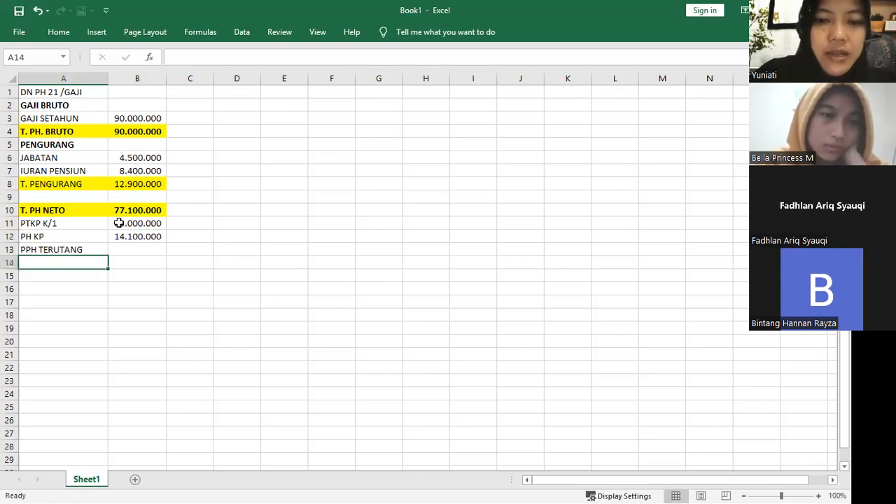
Enter the rate note "(5% X 14.100.000)" in cell A14, below the PPH TERUTANG label
type("(")
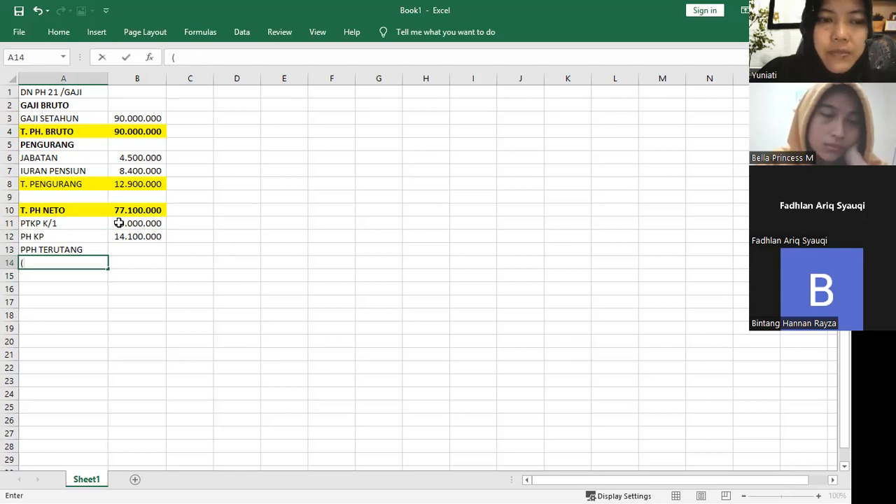
type("5")
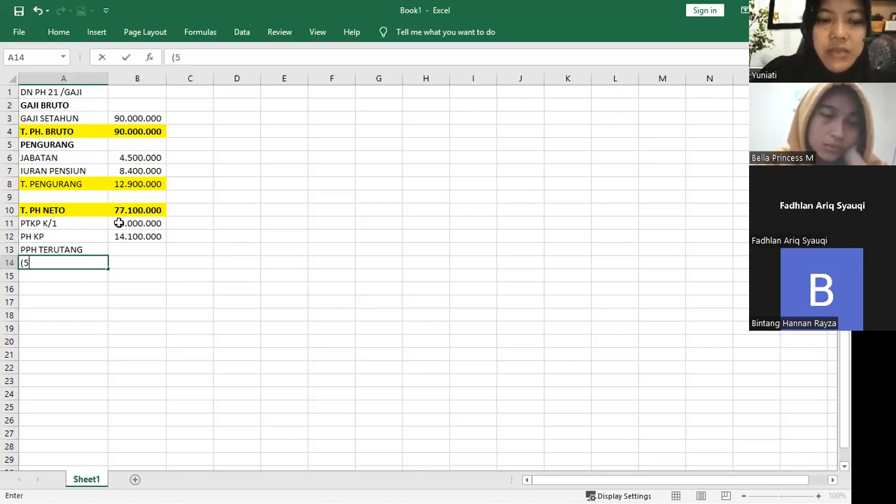
type("% X ")
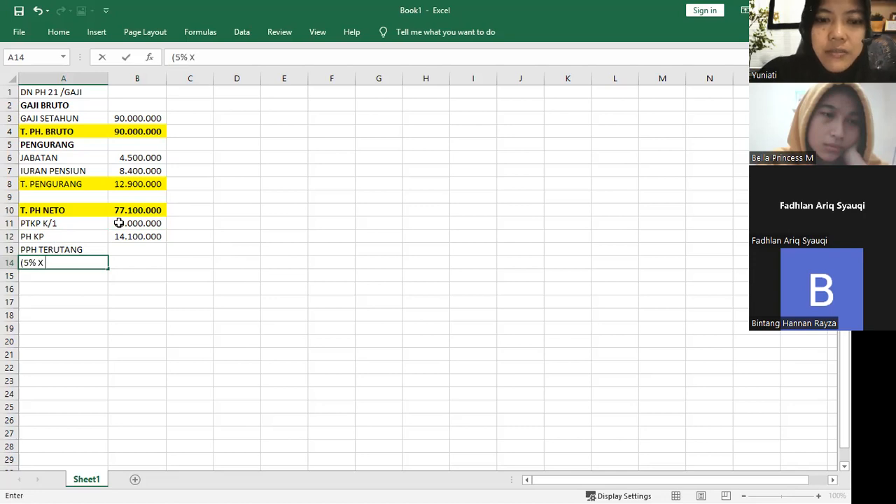
type("14.100")
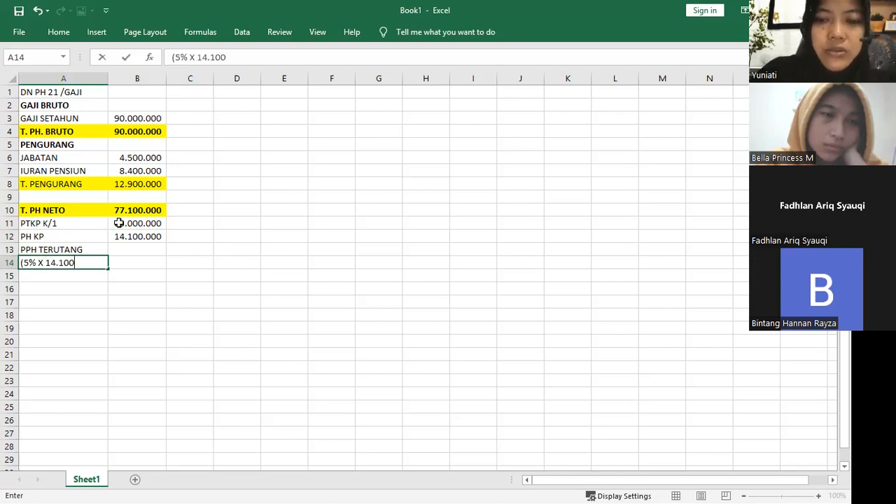
type(".000)")
key("Return")
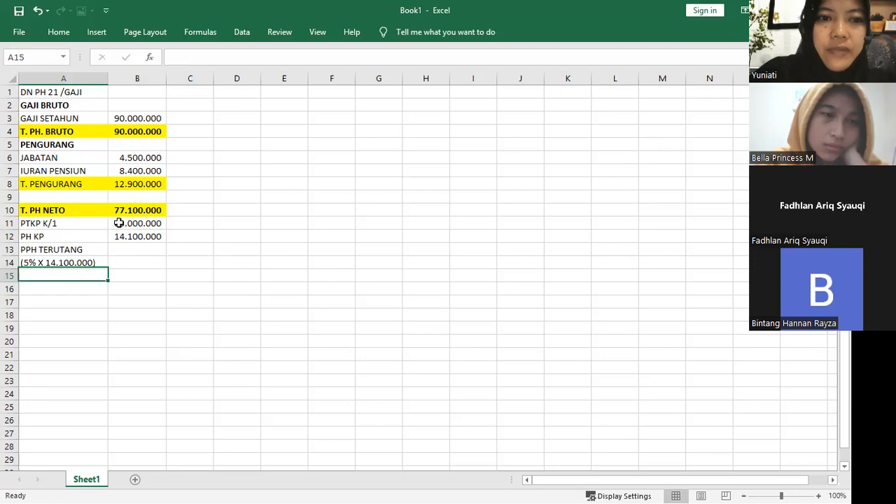
Calculate the tax due in B14 as 5% of the PH KP amount with =SUM(B12*5%)
left_click(128, 263)
type("=")
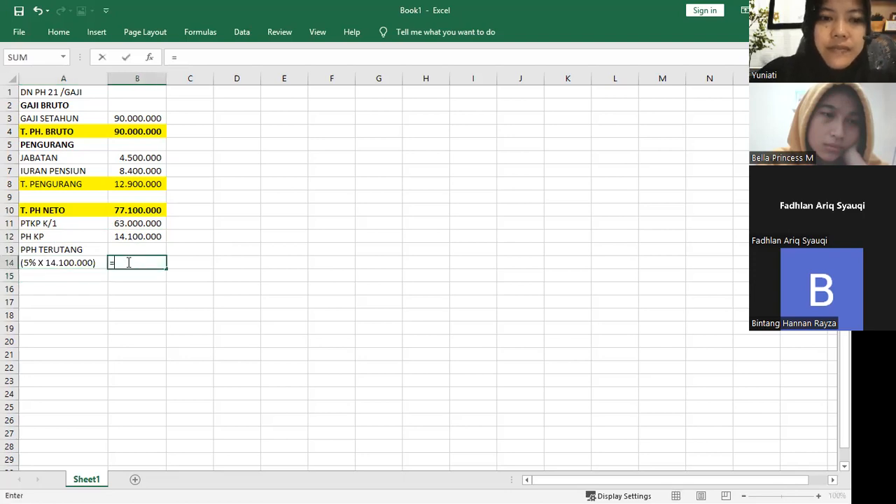
type("SUM(")
left_click(137, 242)
type("*5")
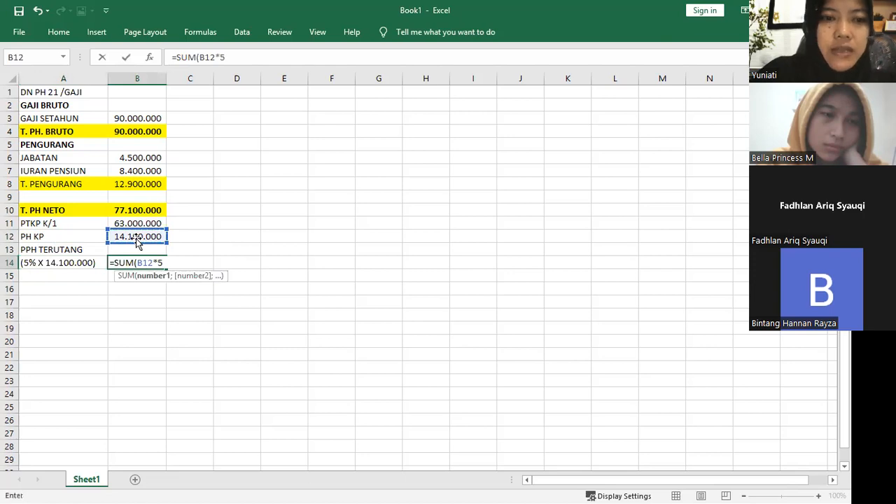
type("%)")
key("ctrl+Return")
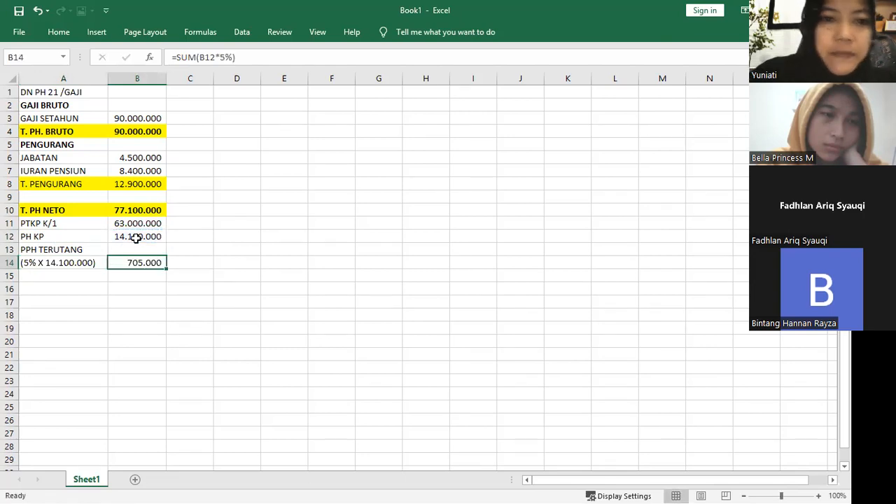
Enter the label "PPH 21 ATAS GAJI / PH. TERATUR" in cell A16, leaving row 15 blank
key("Return")
key("Down")
key("Left")
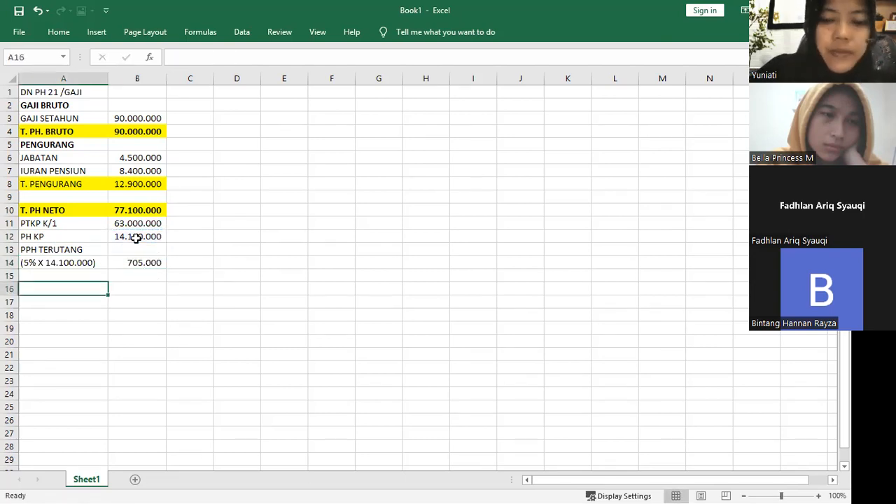
type("PPH 21 A")
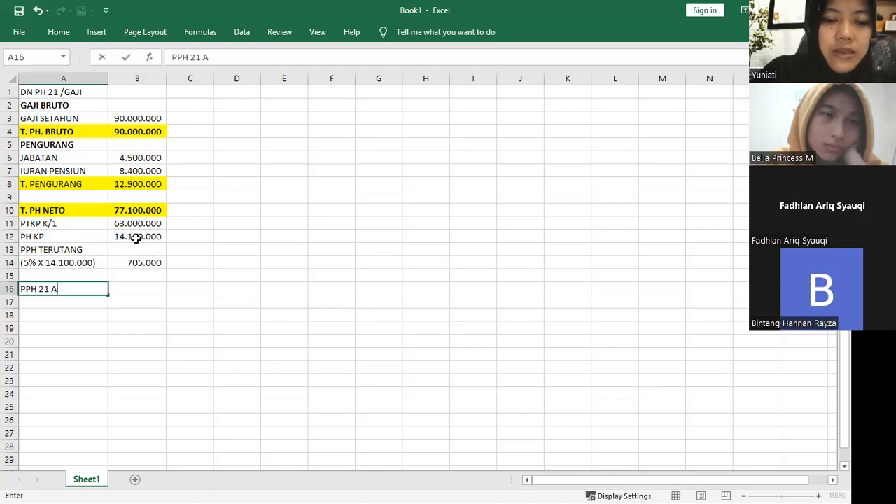
type("TAS G")
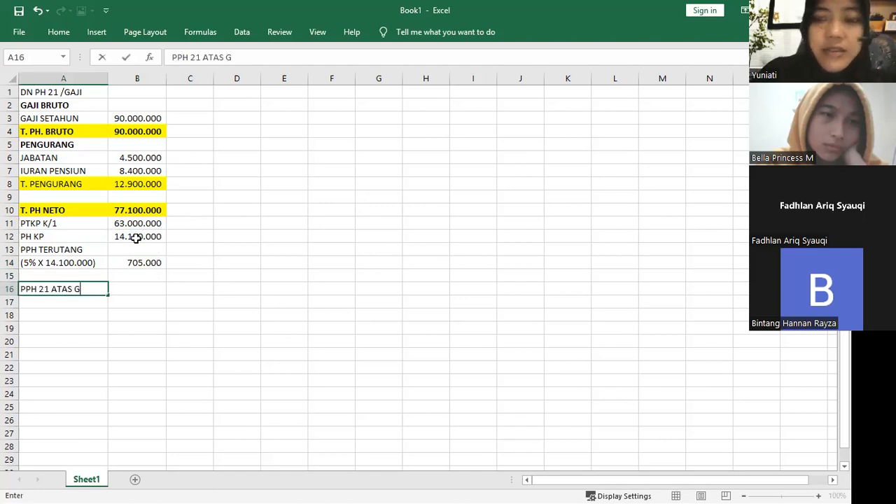
type("AJI / PH")
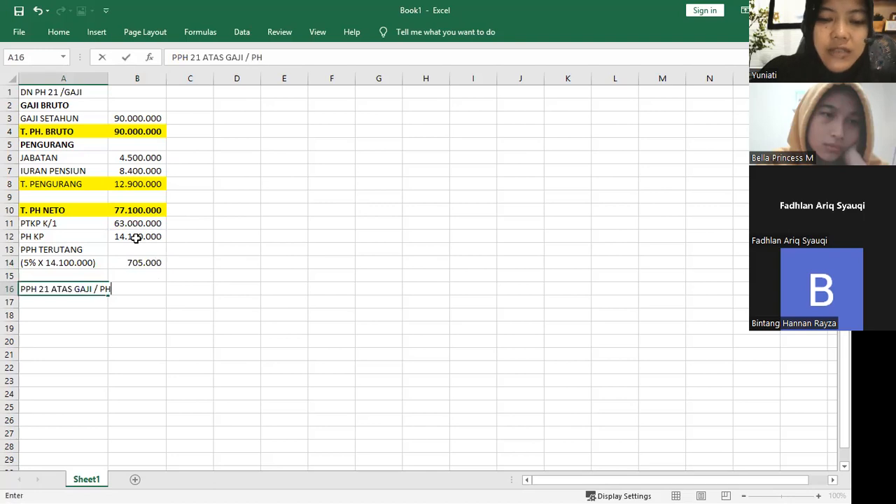
type(". TERUT")
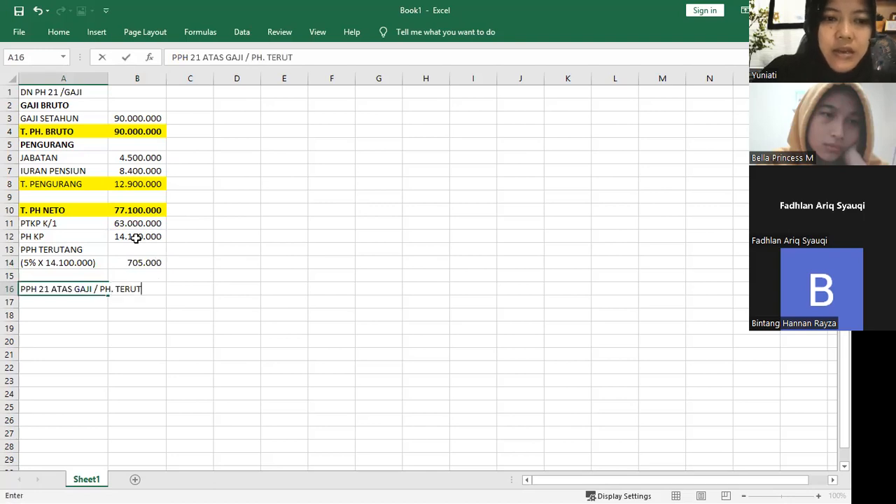
key("BackSpace")
key("BackSpace")
type("ATUR")
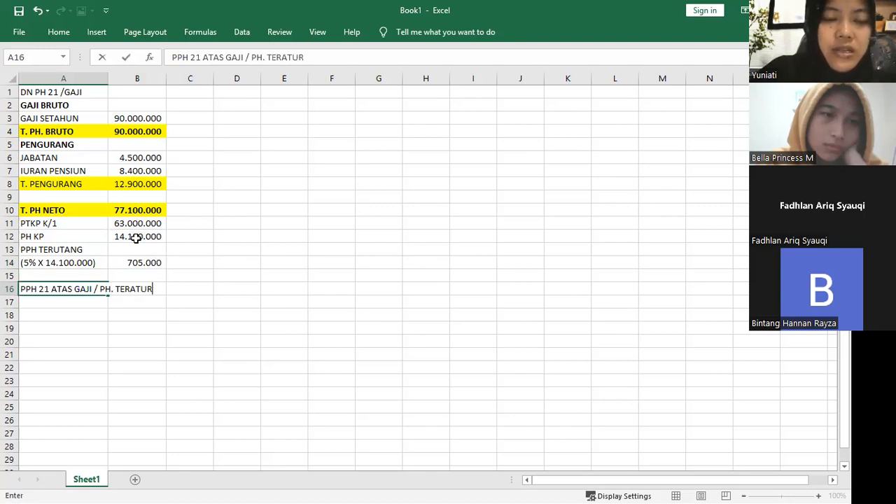
Fill B16 with the tax due on salary by linking it to the 5% result with =B14
key("Tab")
type("=")
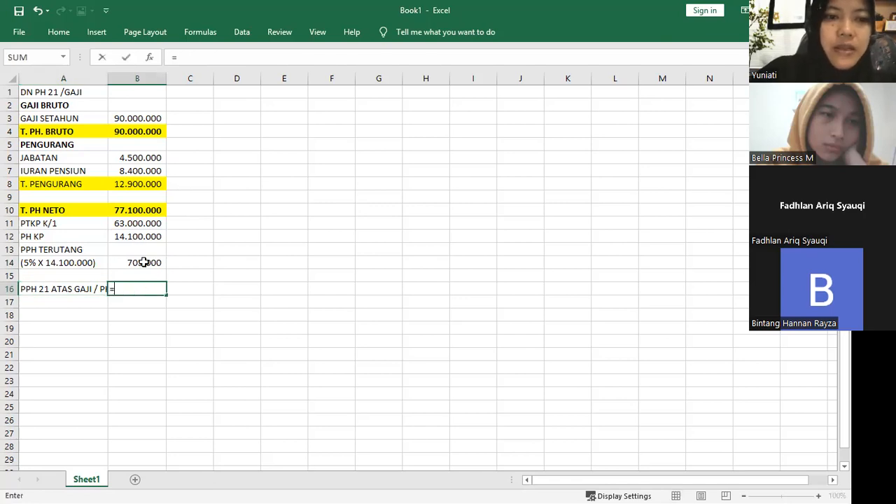
left_click(144, 262)
key("Return")
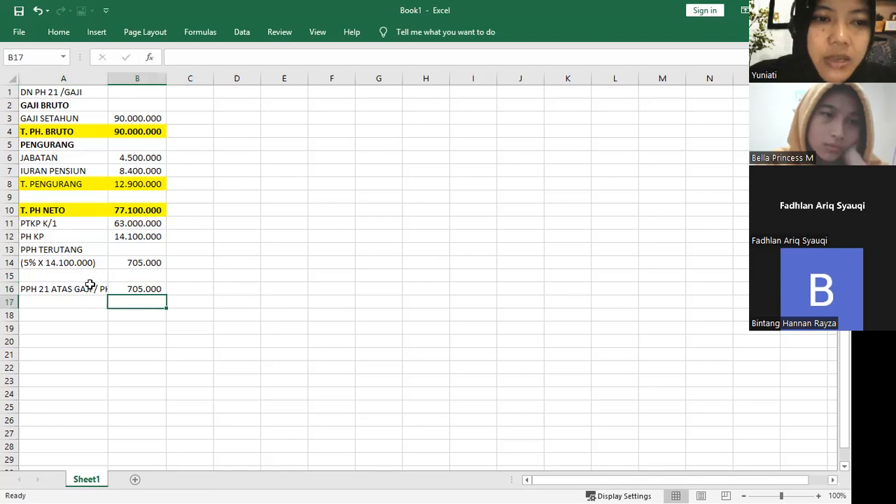
Highlight the PPH 21 ATAS GAJI / PH. TERATUR row, A16:B16, with a yellow fill
key("Up")
key("Left")
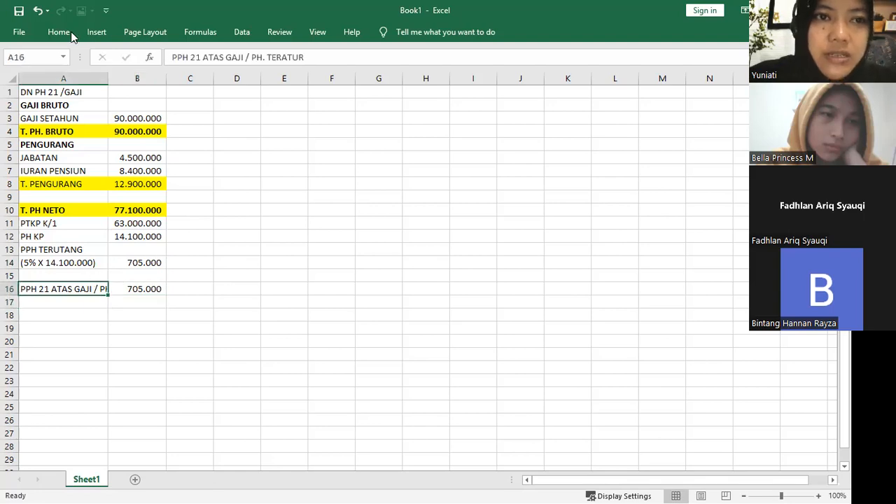
key("shift+Right")
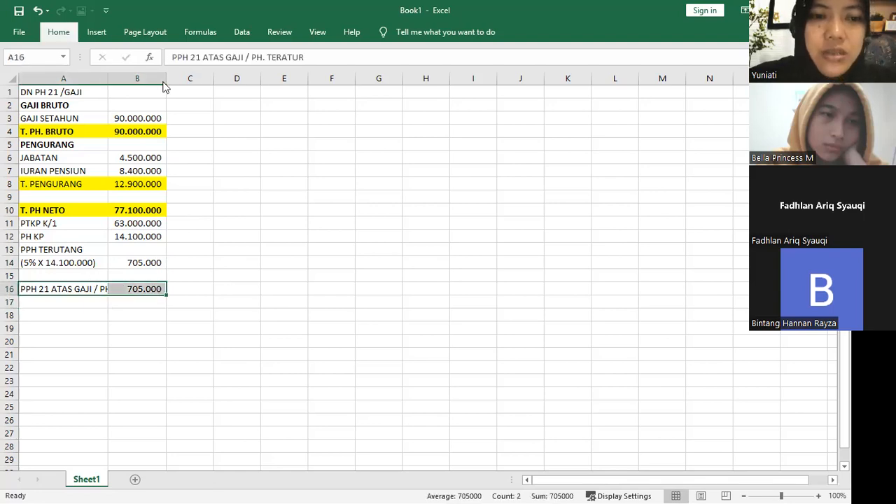
left_click(59, 31)
left_click(159, 77)
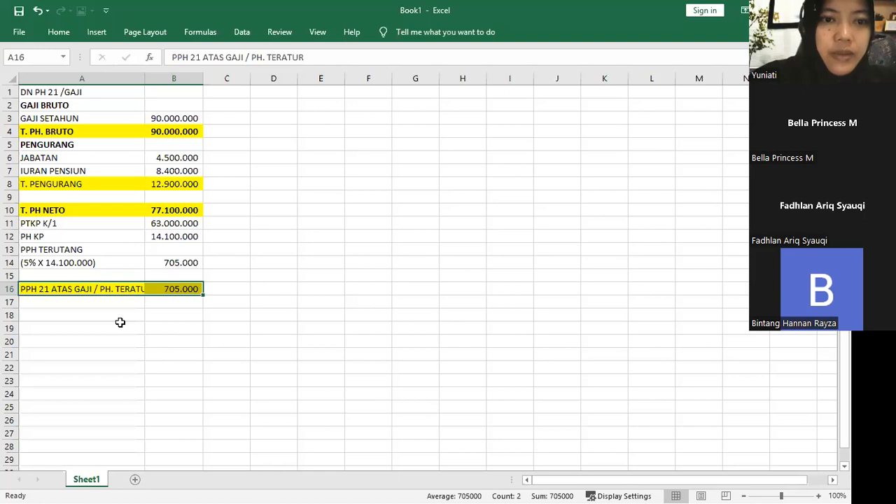
Enter the label "PPH 21 ATAS GAJI +BONUS" in cell A18, leaving row 17 blank
left_click(119, 316)
type("PP")
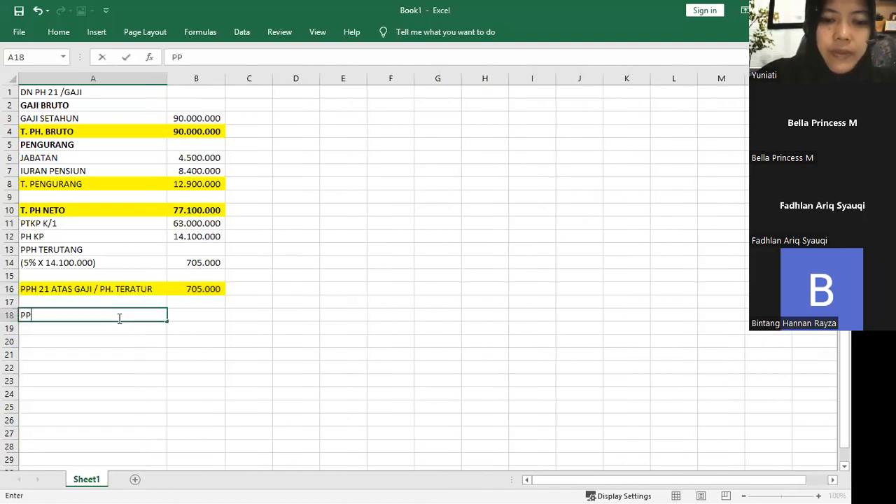
type("H 21 ATAS GAJI")
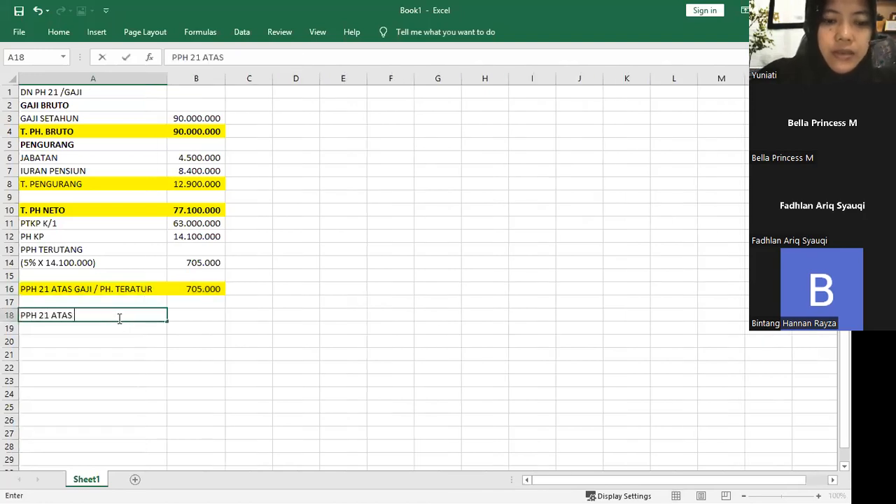
type("NE")
key("BackSpace")
key("BackSpace")
key("BackSpace")
type("N")
key("BackSpace")
type("BPN")
key("BackSpace")
key("BackSpace")
type("ONUS")
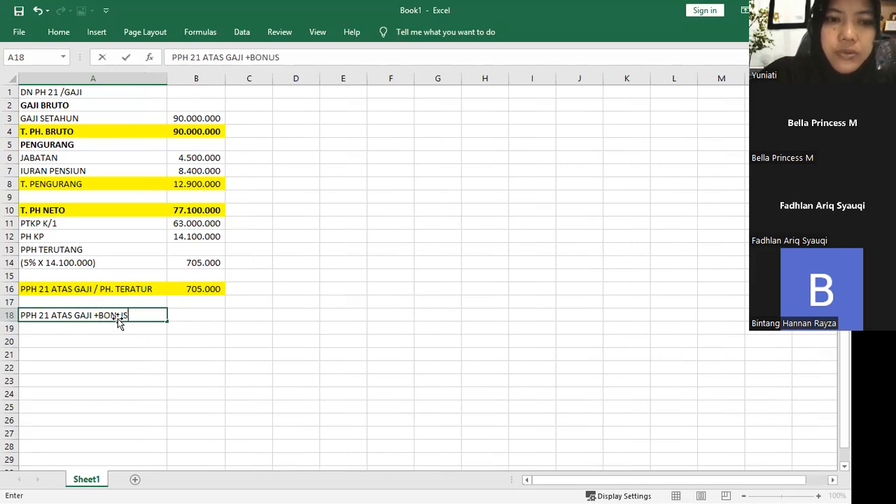
Enter 1.655.000 in B18 as the tax on salary plus bonus
key("Tab")
type("1.655.")
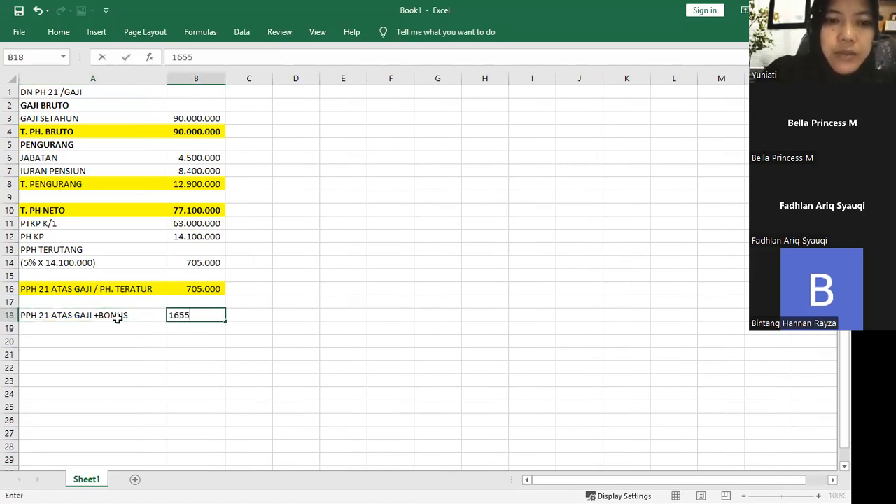
type("000")
key("Return")
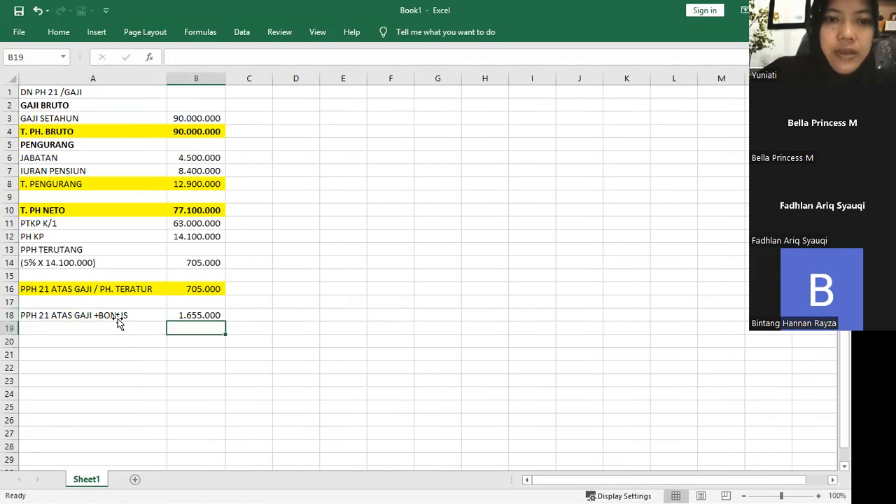
Enter the label "PPH 21 ATAS BONUS SAJA" in cell A20, leaving row 19 blank
key("Down")
key("Left")
type("PPH 2")
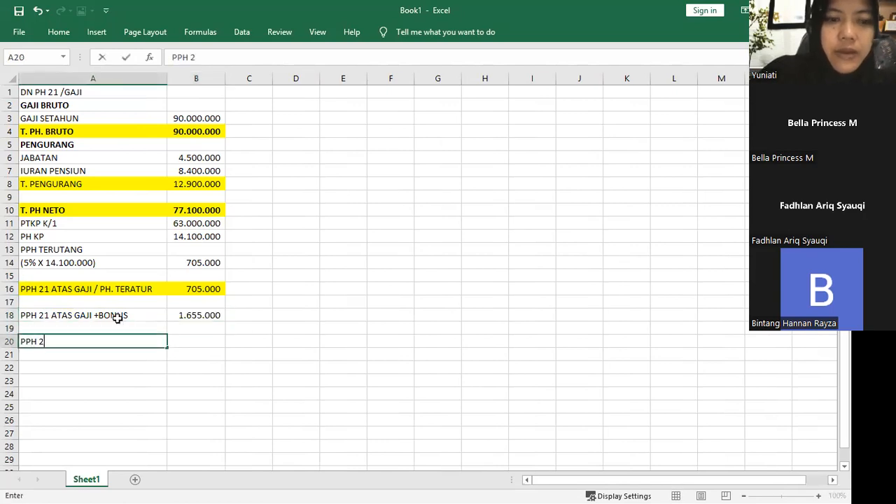
type("1 ATAS BINUS")
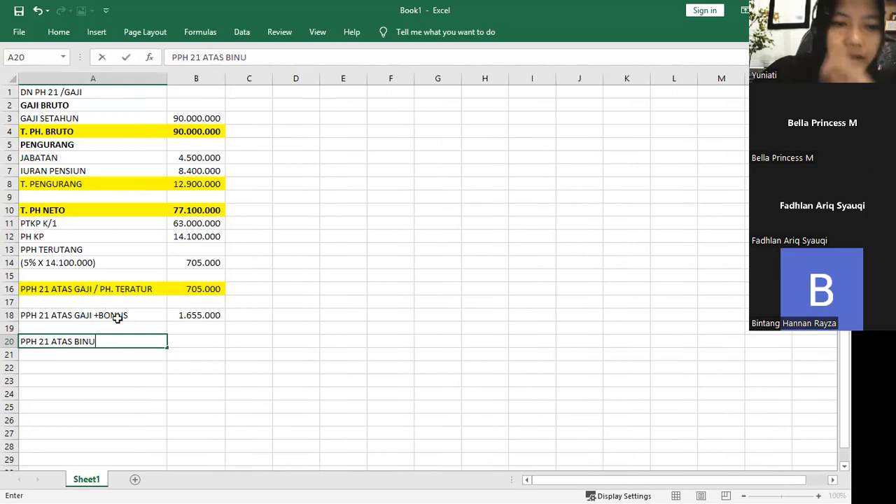
key("BackSpace")
key("BackSpace")
key("BackSpace")
key("BackSpace")
type("ON")
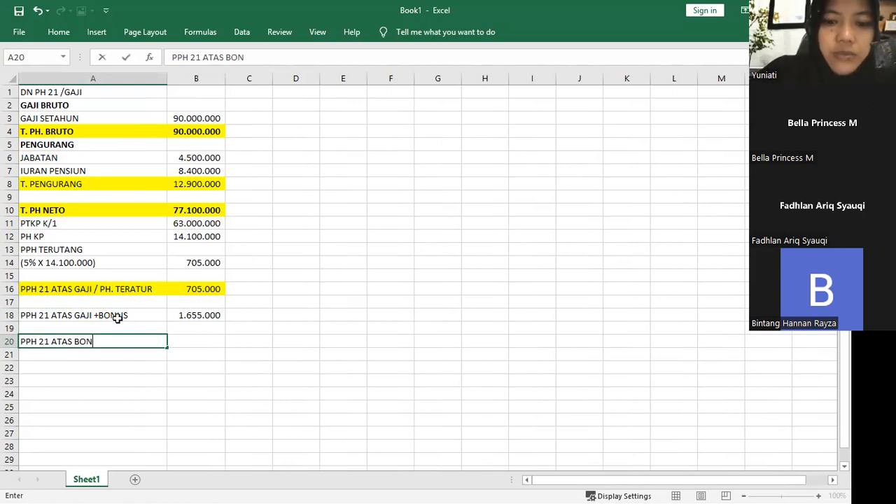
type("US SAJA")
key("Return")
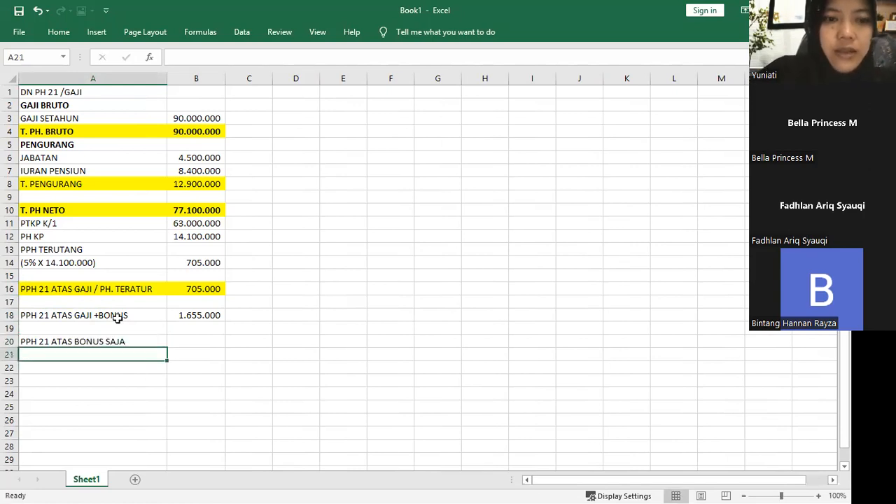
Calculate the tax on the bonus alone in B20 by subtracting the salary tax with =SUM(B18-B16)
key("Up")
key("Right")
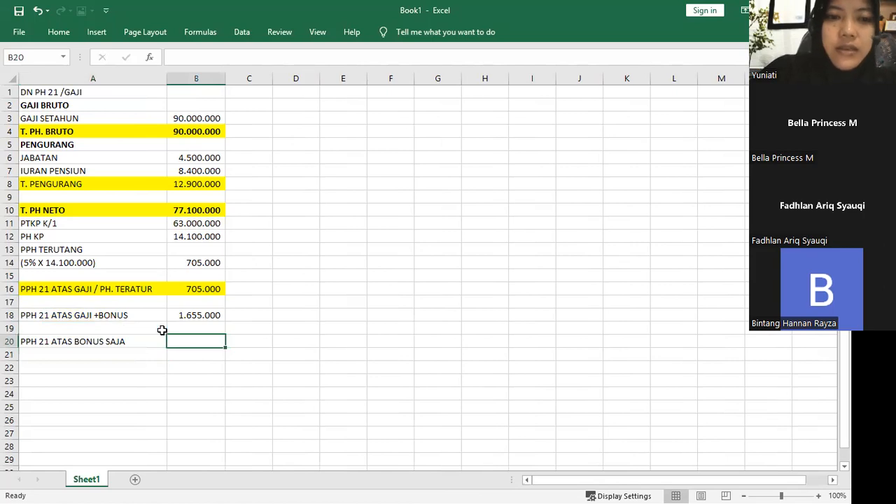
type("=SUM(")
left_click(186, 316)
type("-")
left_click(203, 296)
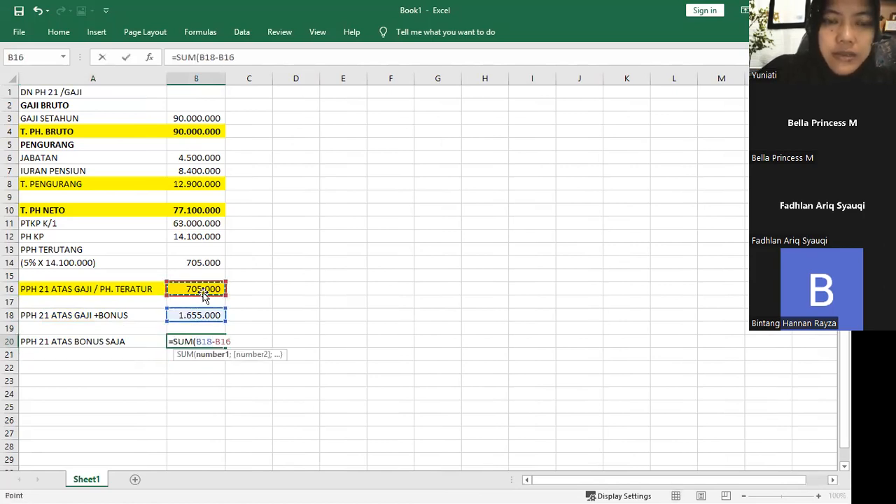
key("Return")
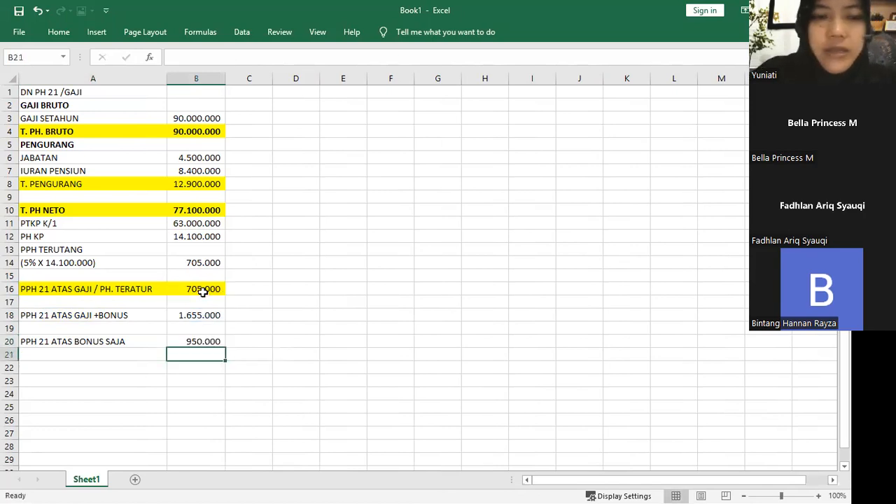
Highlight the PPH 21 ATAS BONUS SAJA row, A20:B20, with a light orange fill
left_click_drag(123, 342, 197, 350)
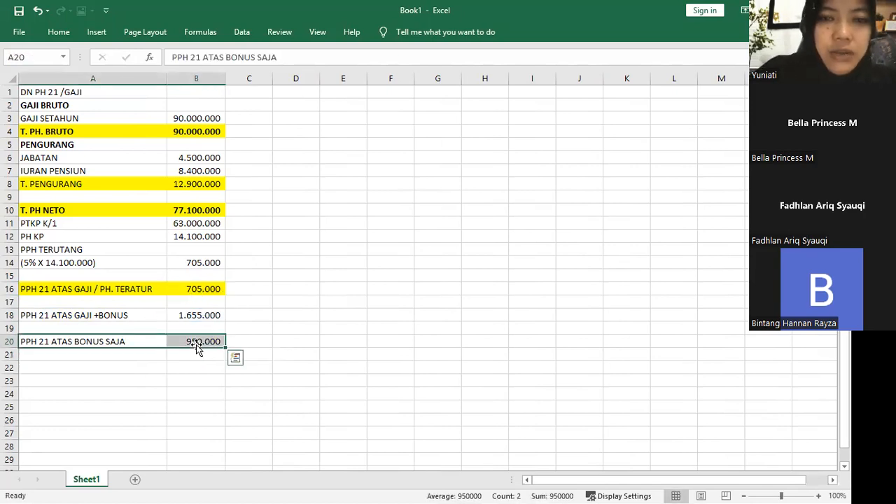
left_click(70, 38)
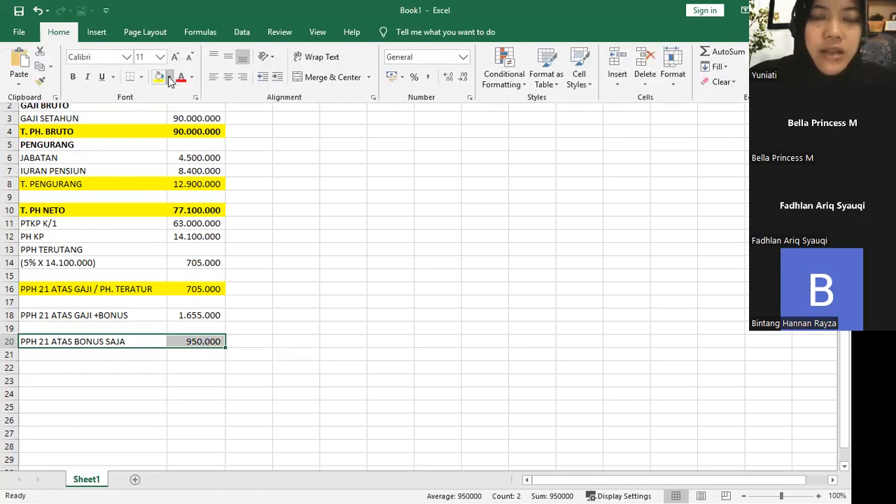
left_click(169, 77)
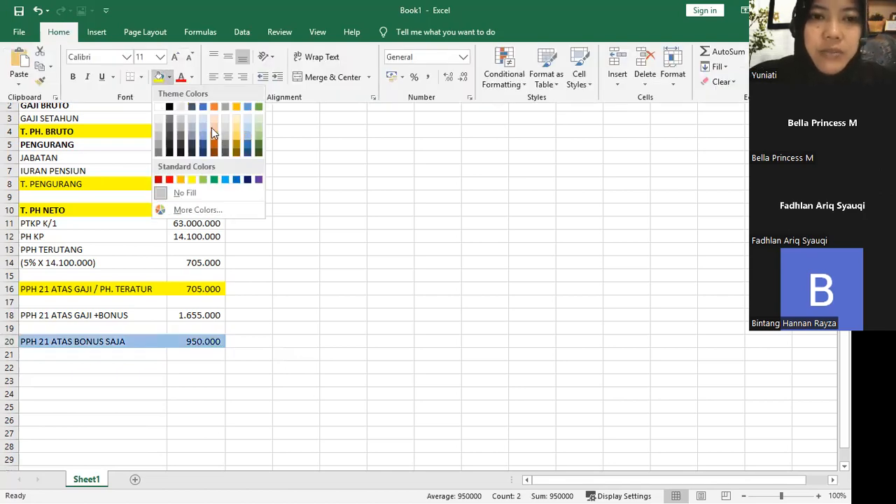
left_click(212, 128)
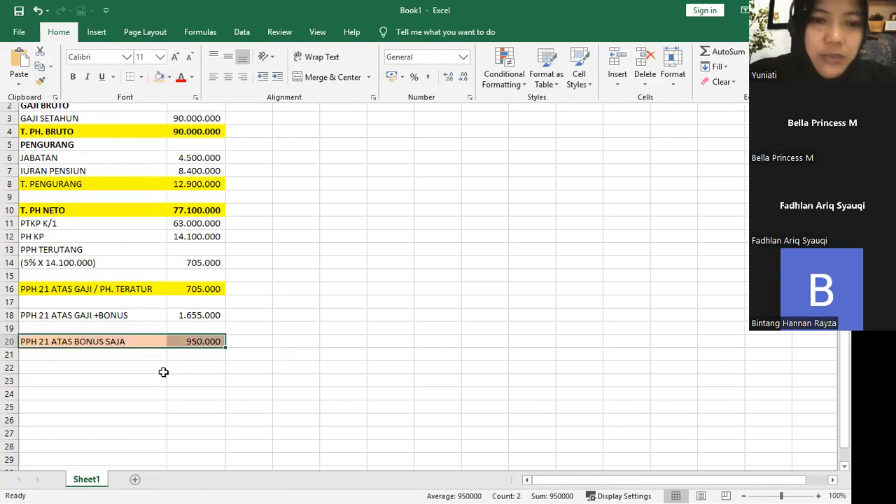
left_click(156, 315)
left_click(140, 294)
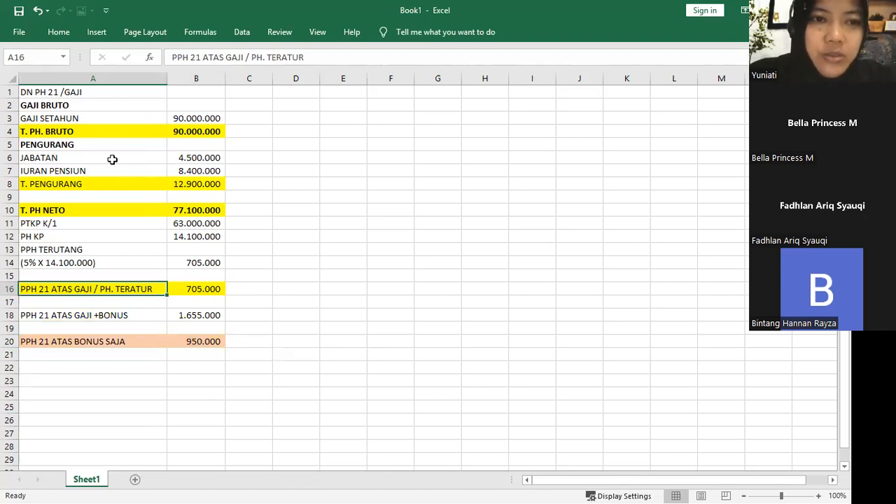
Merge and center the title "DN PH 21 /GAJI" across cells A1:B1
left_click_drag(117, 89, 191, 94)
left_click(64, 37)
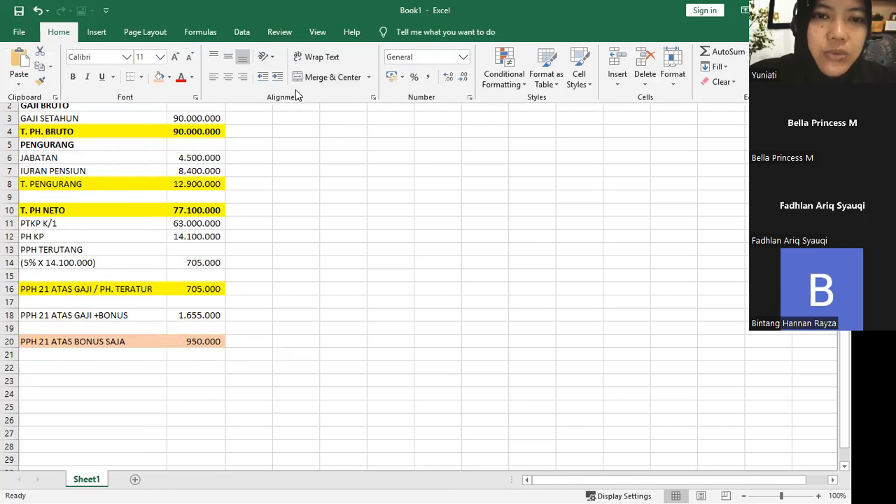
left_click(337, 220)
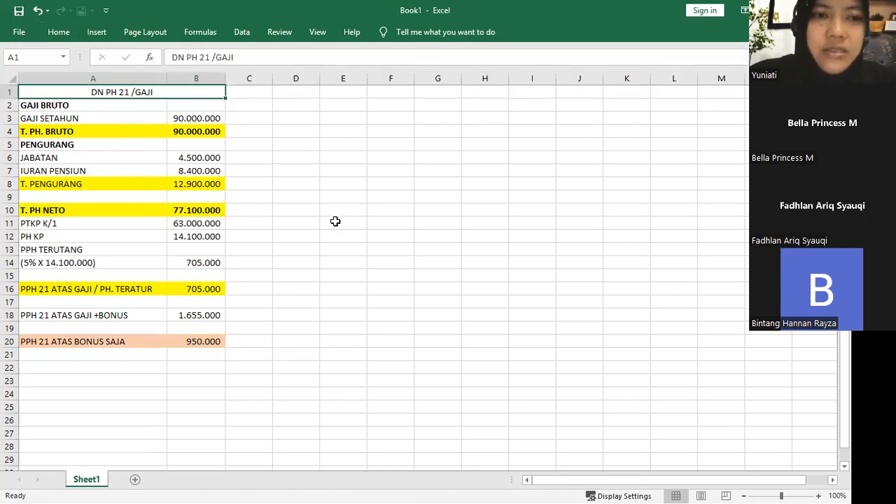
left_click(202, 133)
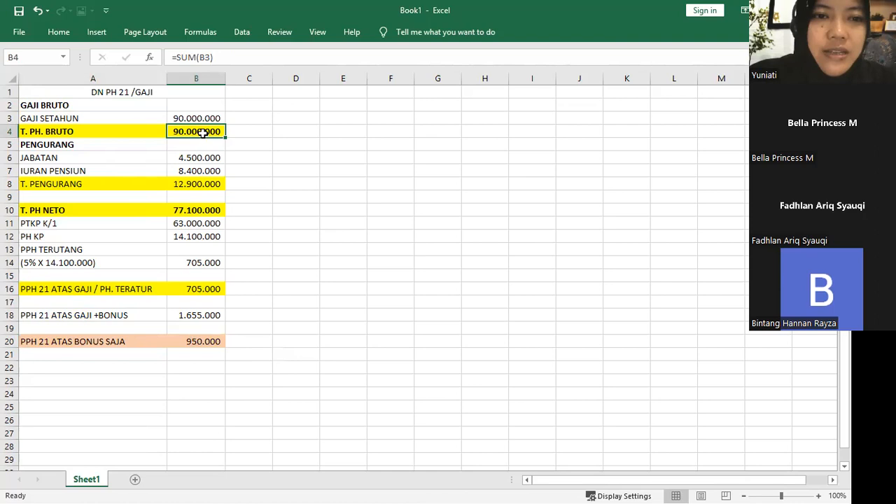
Enter the stage note "TAHAP 2" in C18, beside the tax amount for salary plus bonus
left_click(83, 315)
left_click(264, 320)
type("TA")
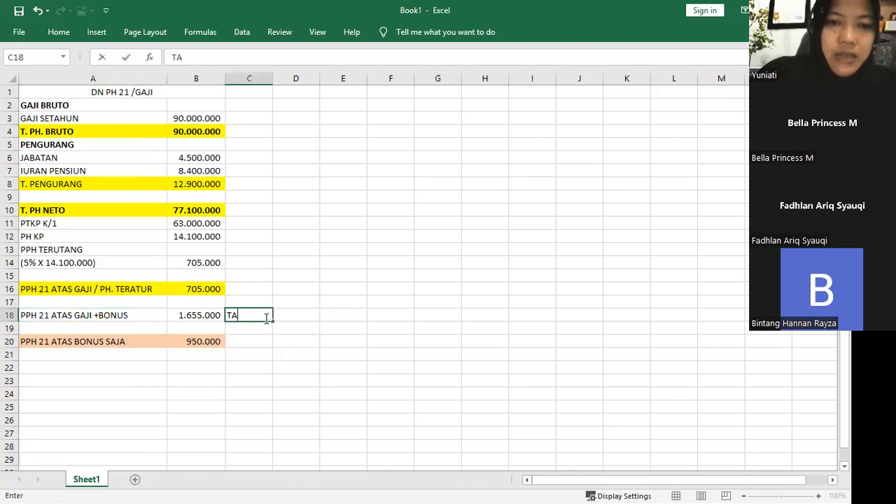
type("HAP 2")
key("Return")
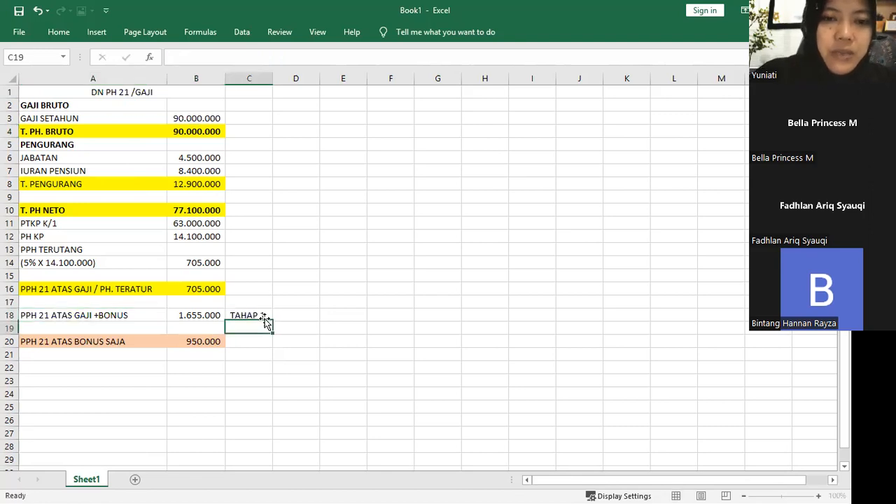
Enter the stage note "TAHAP 2" in C16, beside the tax amount on regular salary
key("Up")
key("Up")
key("Up")
type("TAHAP")
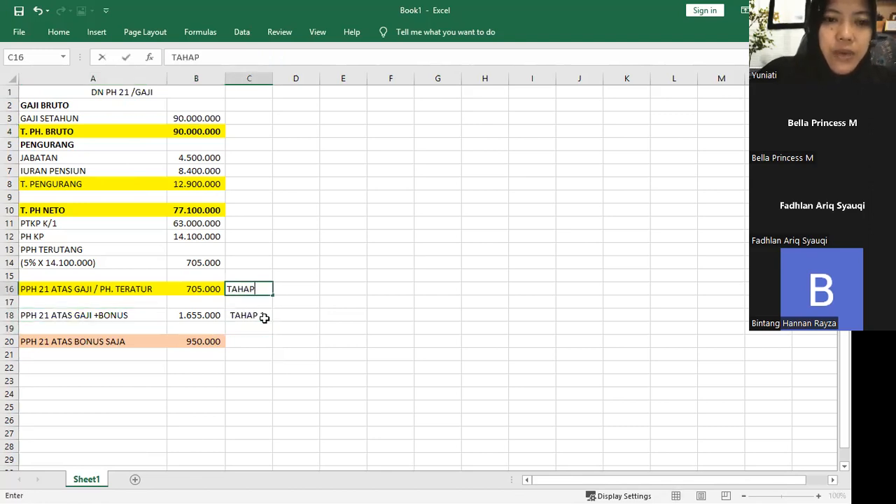
type(" 2")
key("Return")
key("Down")
key("Down")
key("Down")
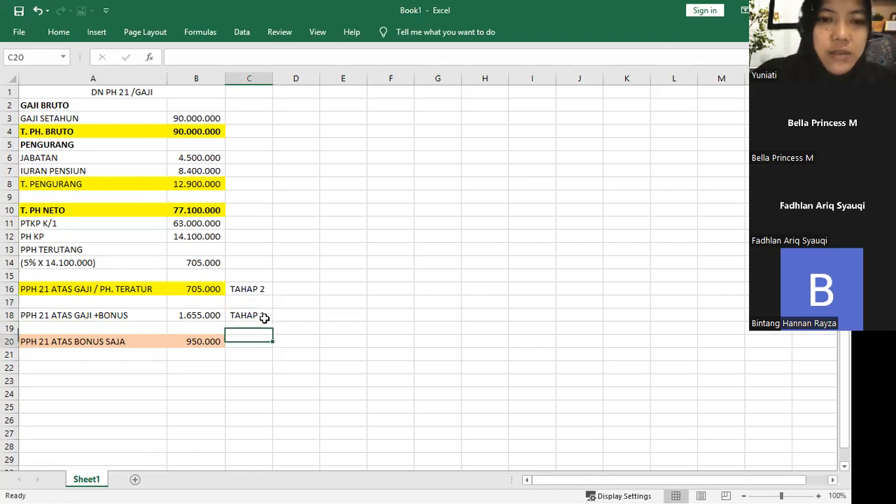
Enter the stage note "TAHAP 3" in C20, beside the tax amount on the bonus alone
type("TAHAP")
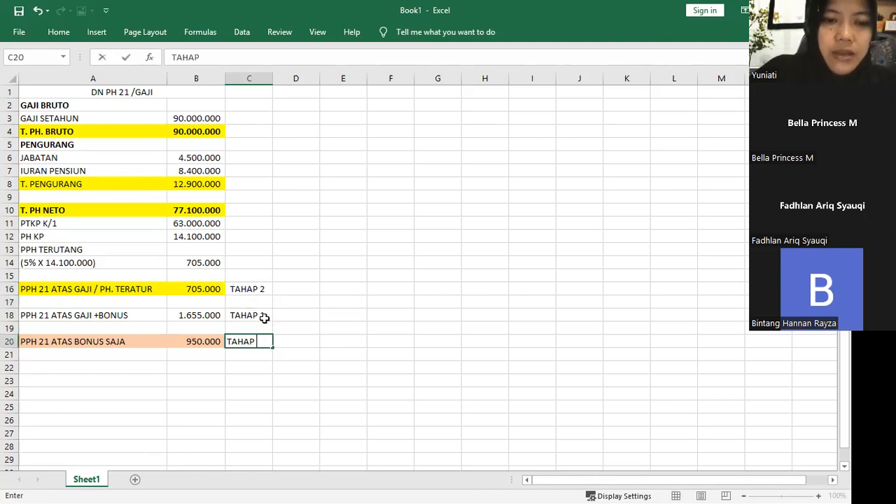
type(" 3")
key("Return")
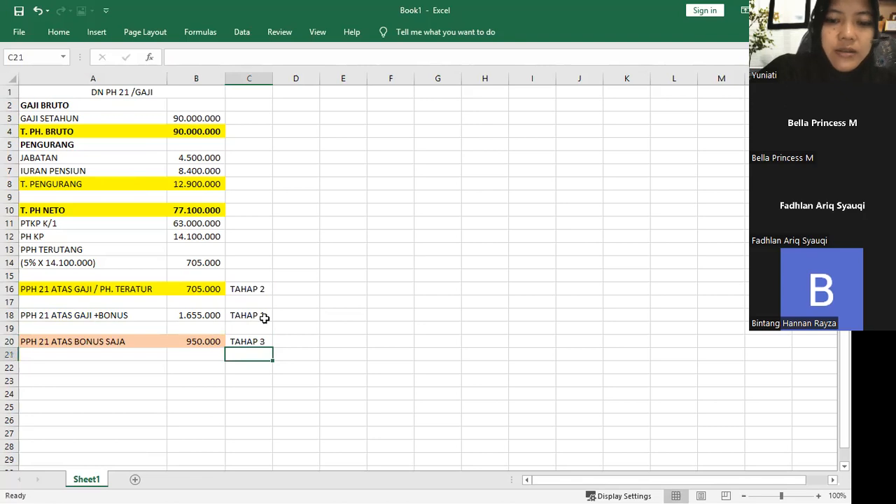
Enter the note "( T. PPH 21 GAJI + BONUS - PPH 21 ATAS GAJI)" in A21 and widen column A to fit it
key("Home")
type("( T. P")
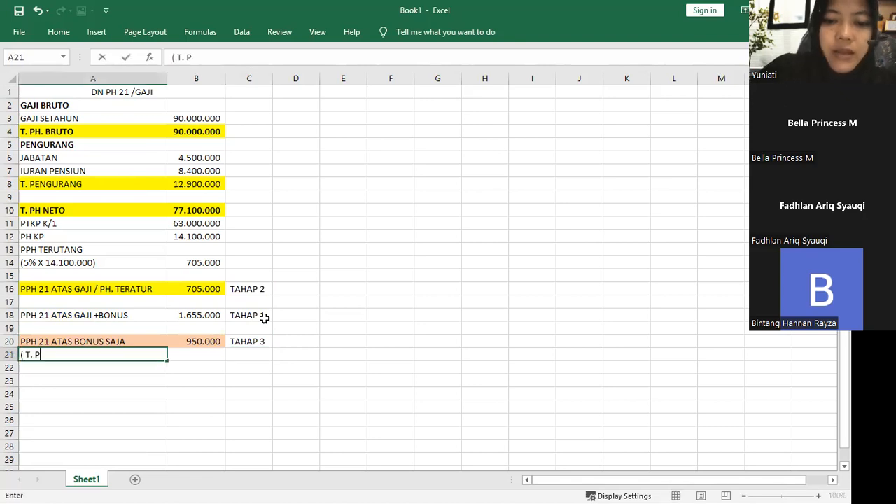
type("PH 21 GA")
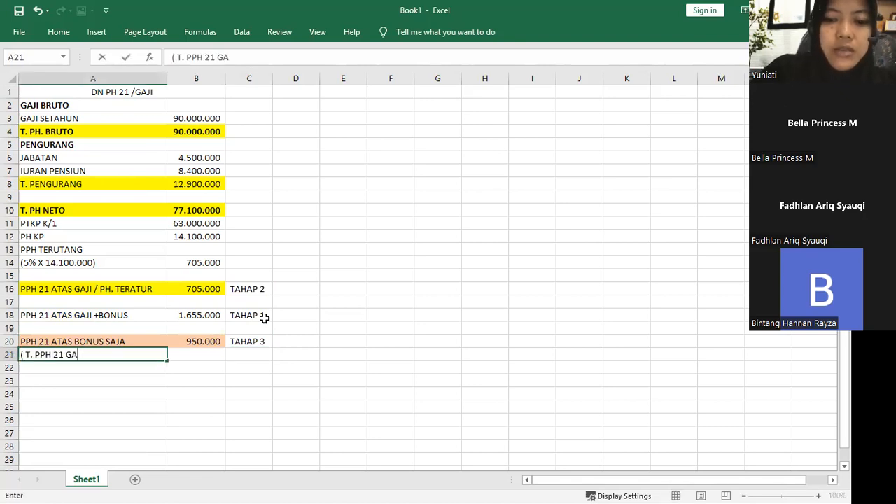
type("JI + BONUS ")
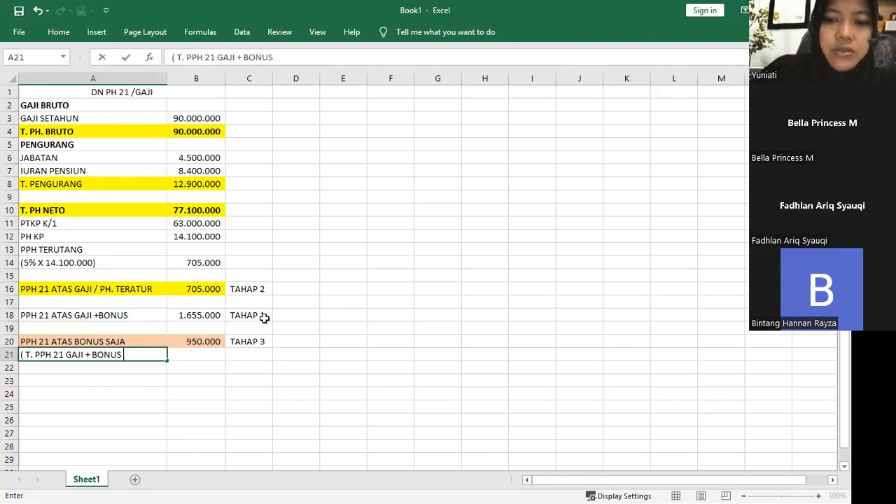
type("-")
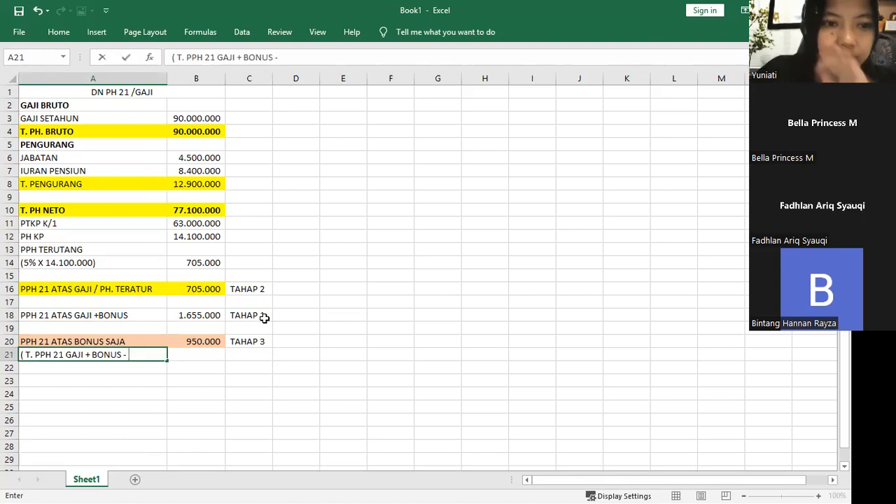
type(" PP")
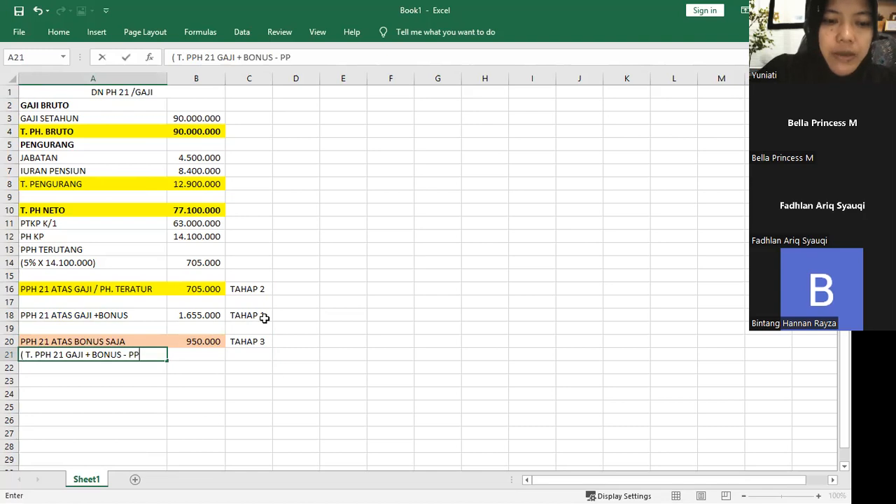
type("H 21 ATA")
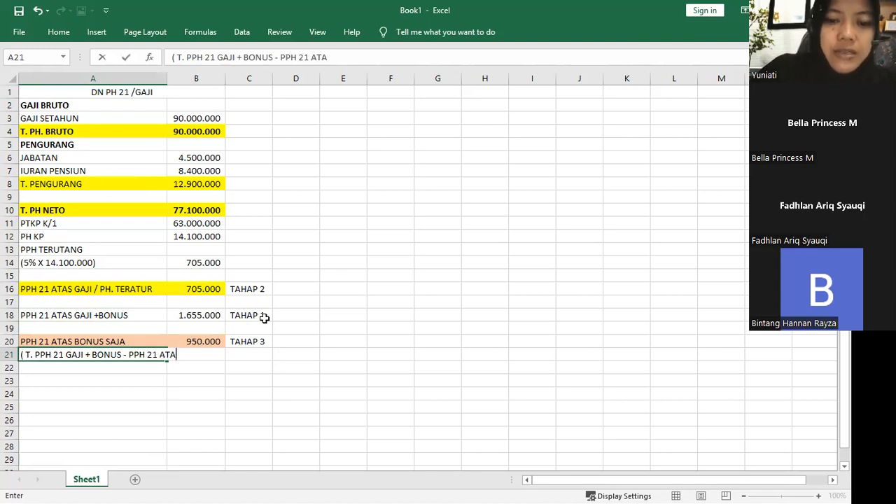
type("S GAJI)")
key("Return")
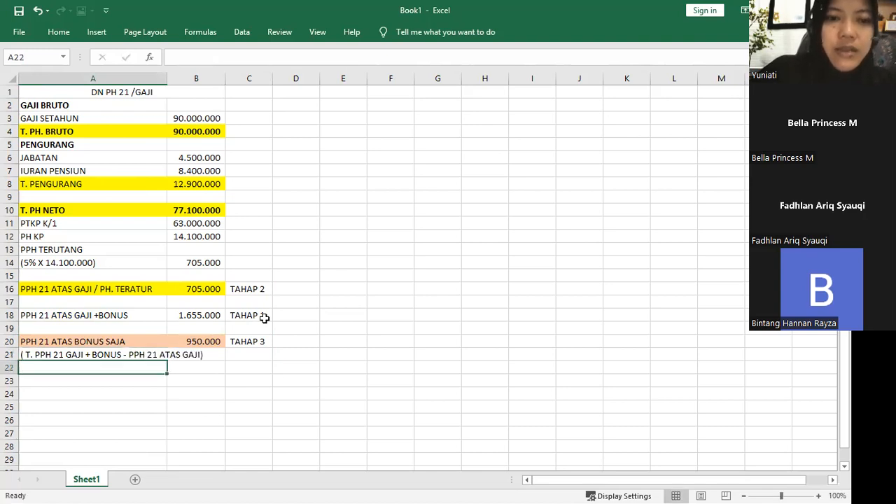
left_click_drag(171, 84, 220, 89)
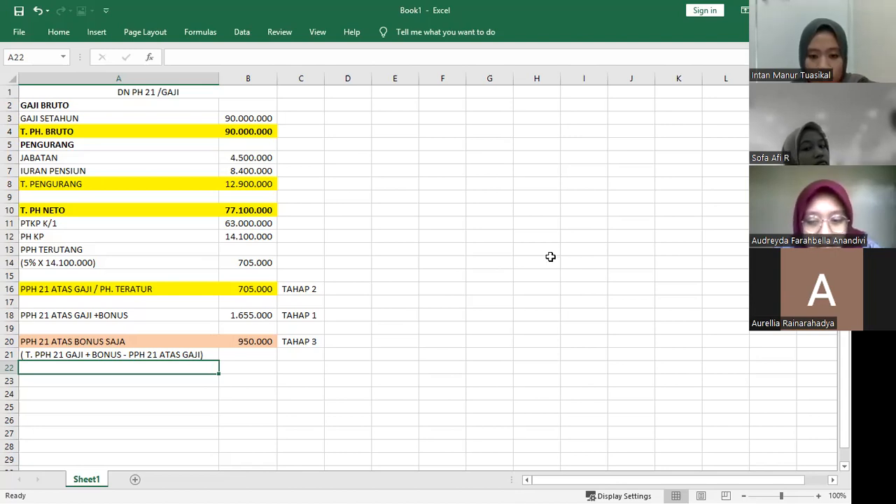
left_click(322, 384)
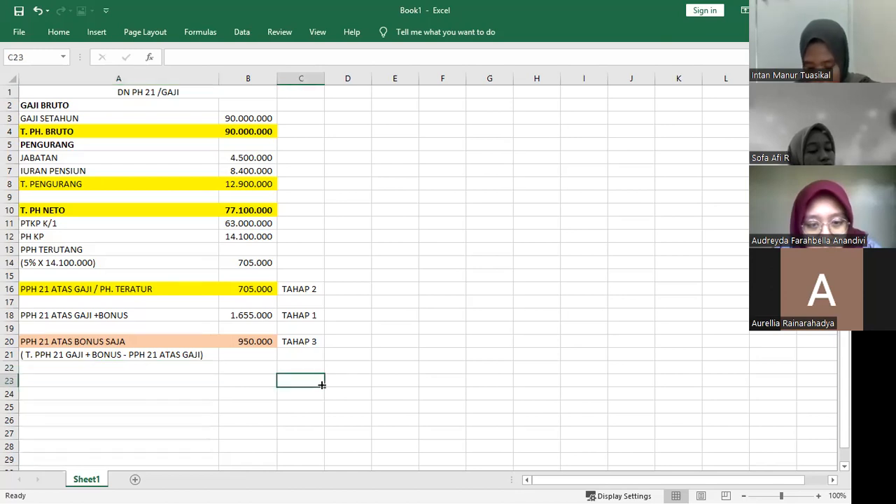
left_click(250, 391)
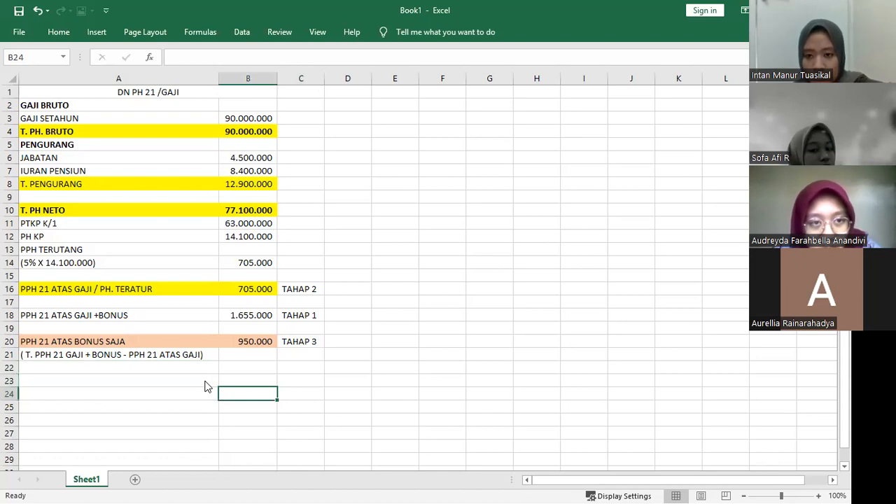
Enter the period APRIL 2023 in A23 and the label "IDBILING 2" in A24 below it
left_click(140, 380)
key("ctrl+minus")
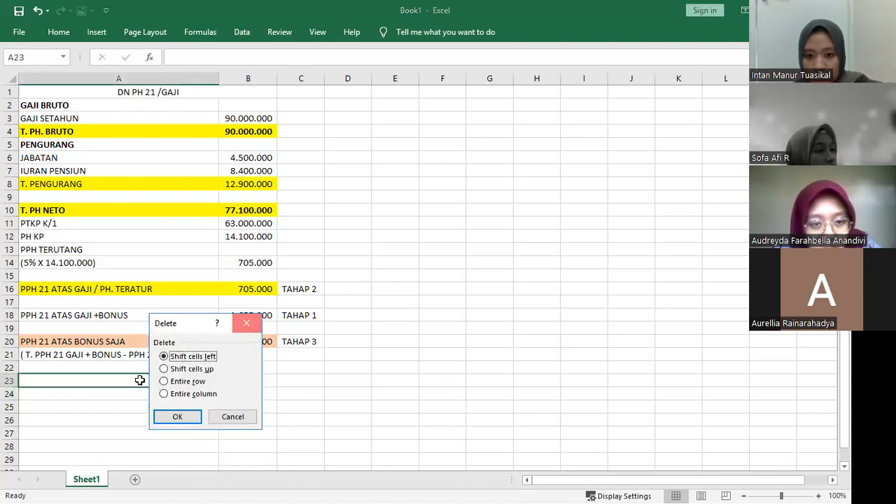
key("Escape")
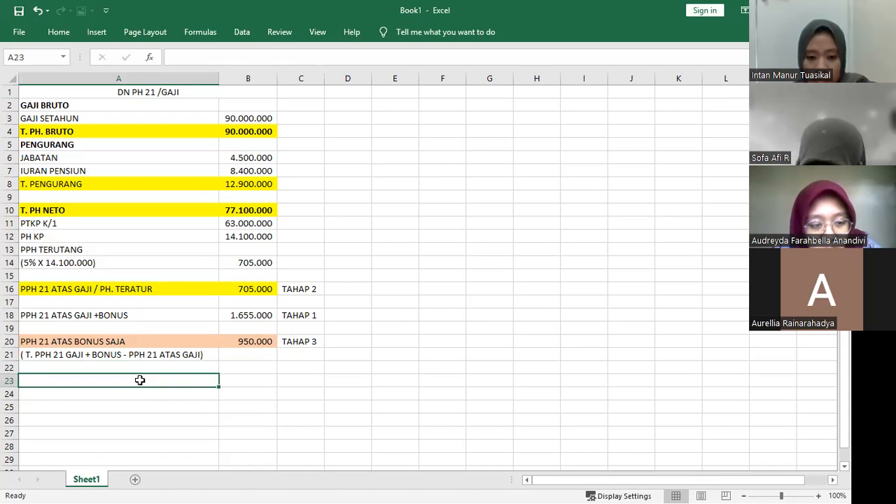
type("A")
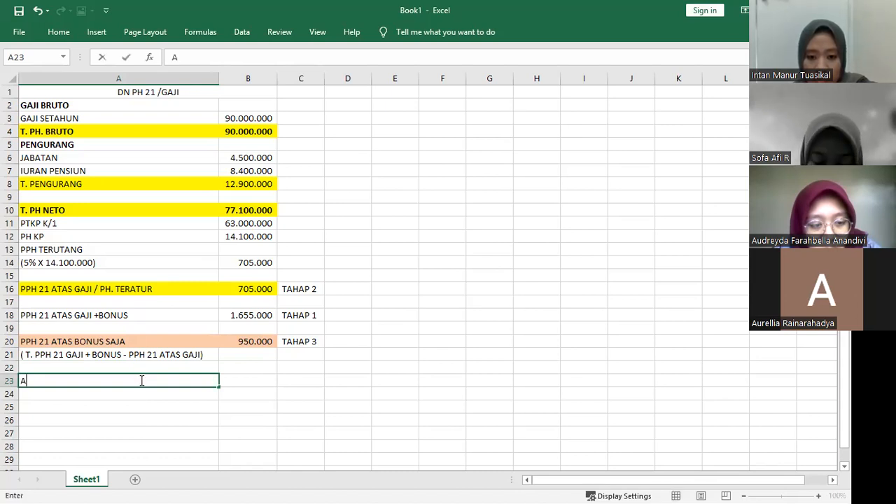
type("PRIL 2")
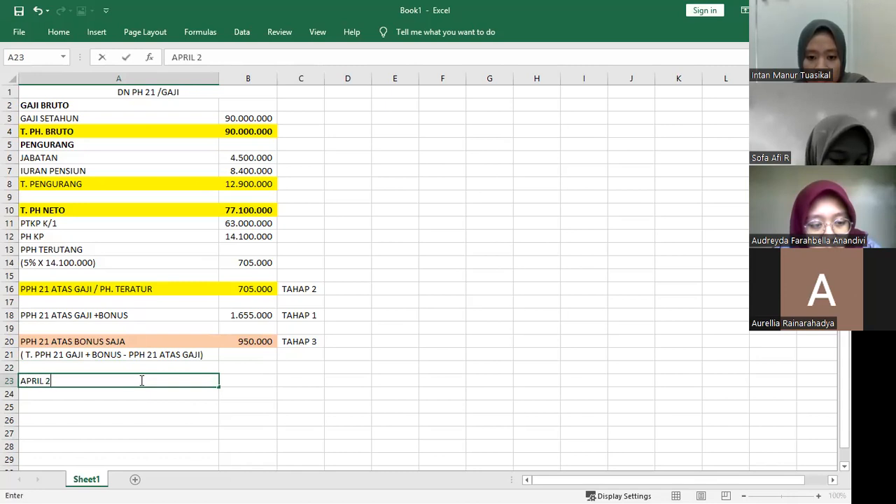
type("023")
key("Return")
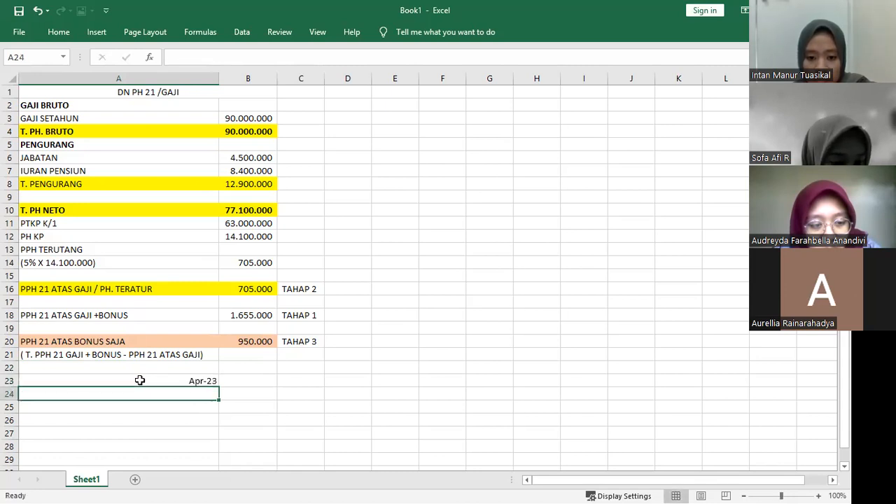
type("IDB")
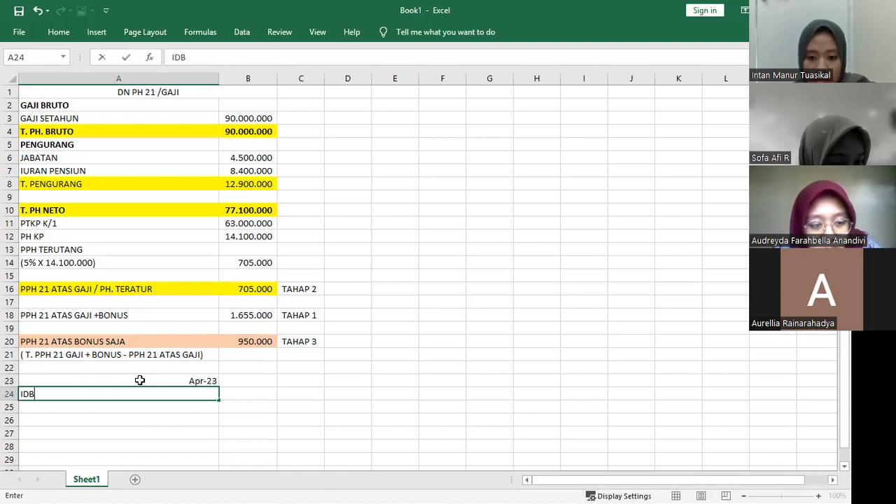
type("ILING 2")
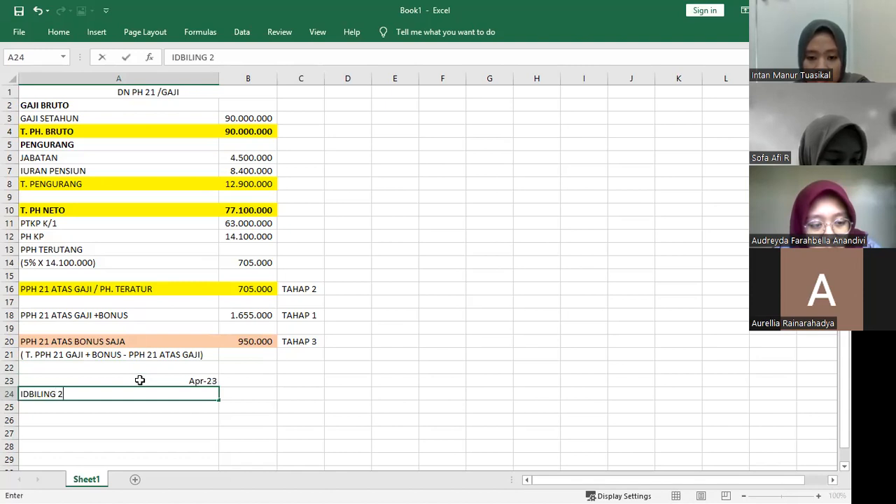
key("Return")
Enter the billing line "IDBILING PPH 21 ATAS GAJI" in A25
type("IDBILI NG")
key("BackSpace")
key("BackSpace")
key("BackSpace")
key("BackSpace")
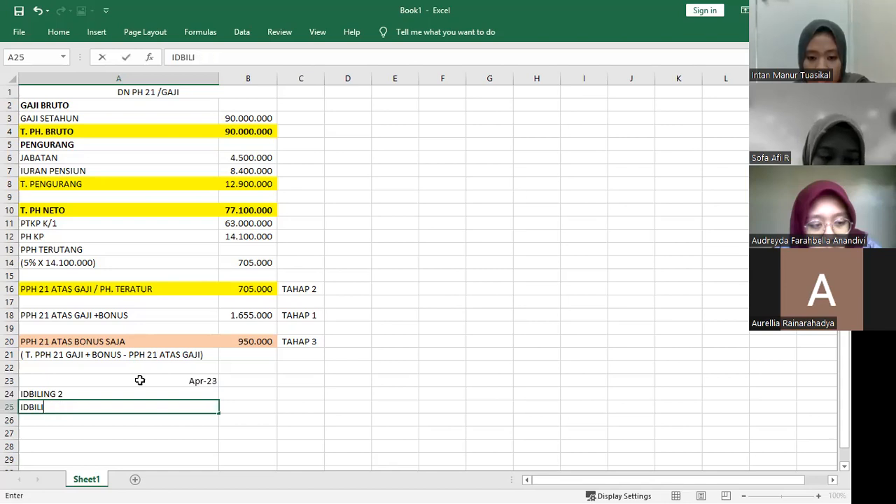
type("NG PPH 2")
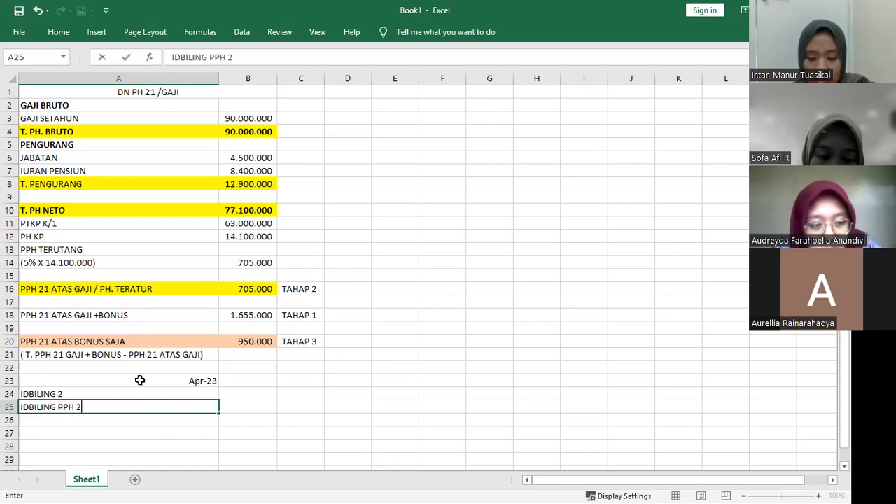
type("1 ATAS ")
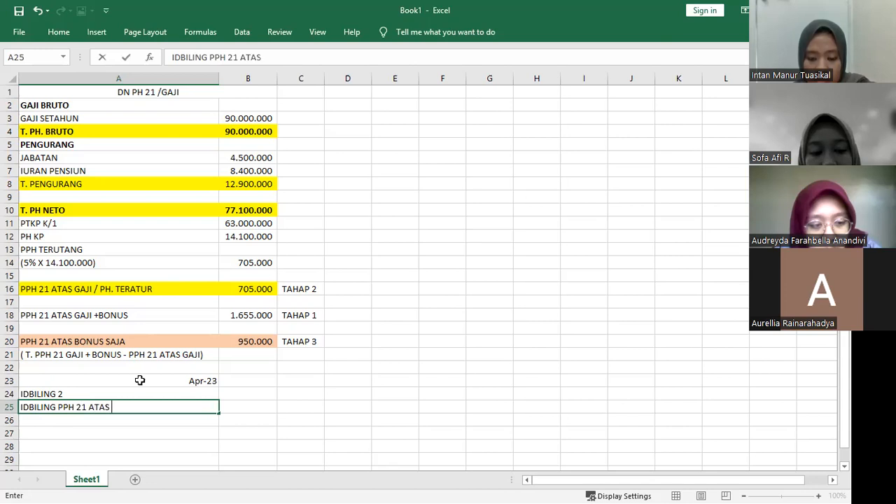
type("GAJI")
key("Return")
Enter the billing line "IDBILING PPH 21 ATAS THR/ BONUS" in A26
type("IDBI")
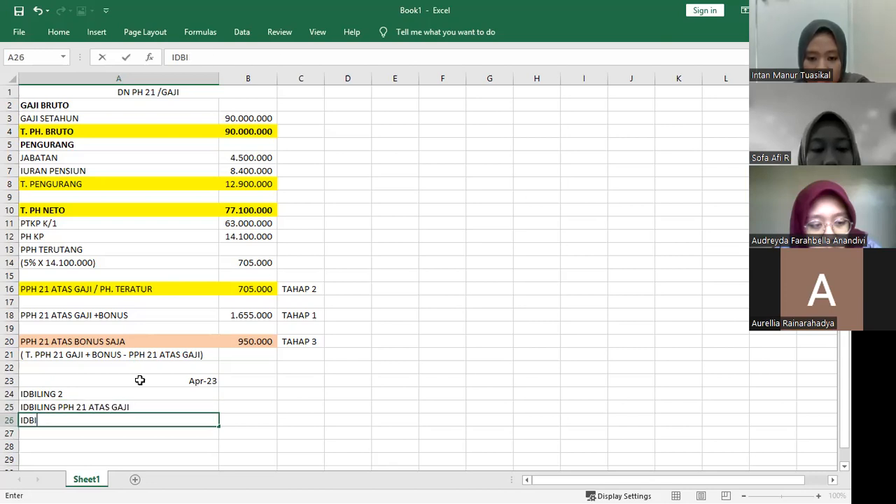
type("LING PPH ")
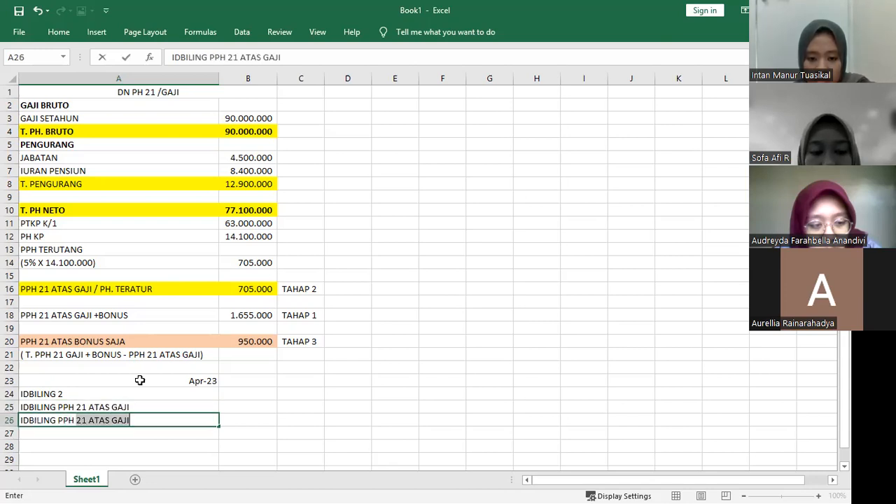
type("21 ATAS TH")
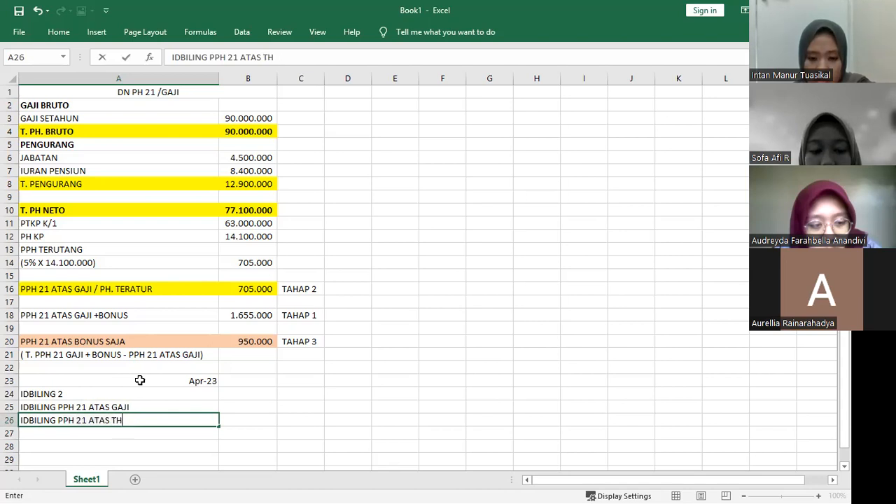
type("R/ BONUS")
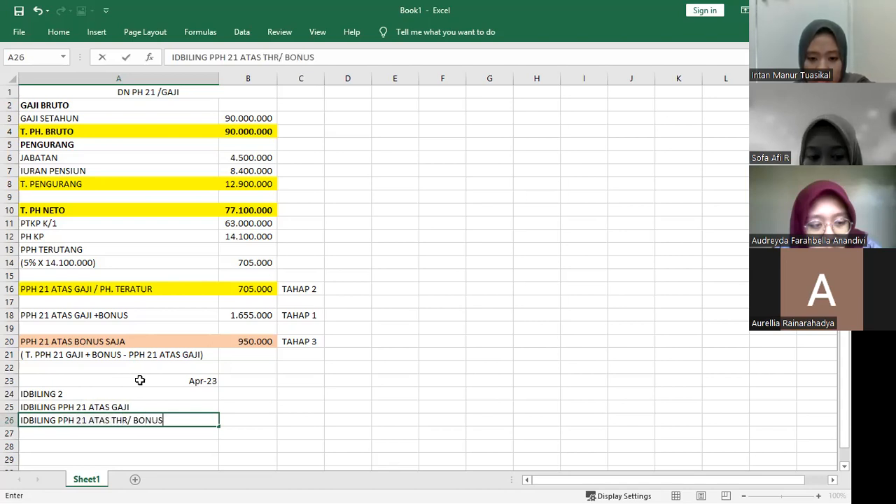
key("ctrl+Return")
key("Up")
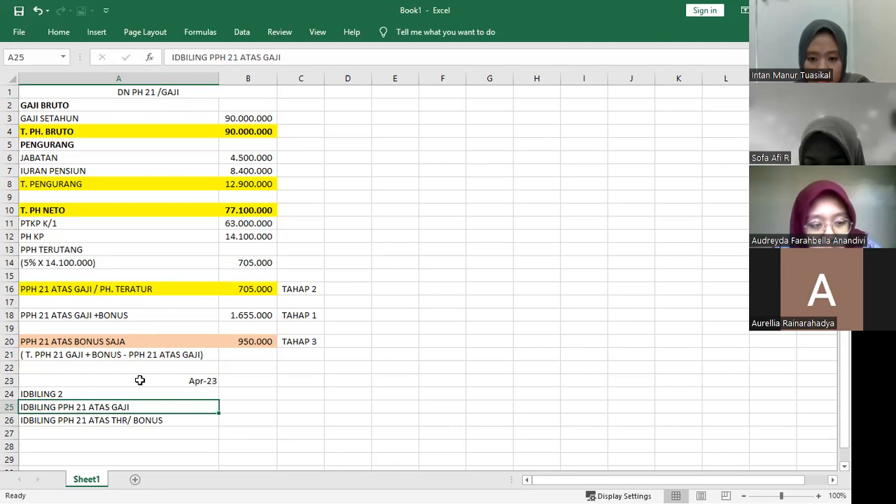
key("Up")
key("Up")
key("Up")
key("Down")
key("Down")
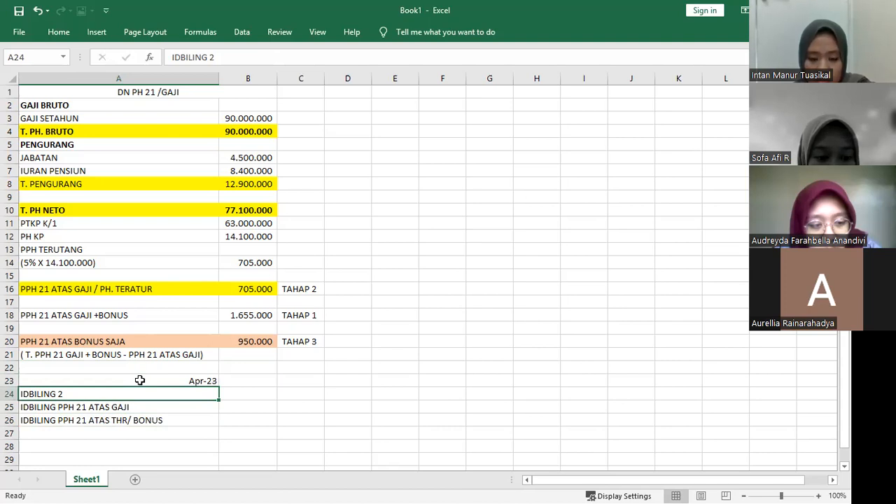
key("Up")
key("Up")
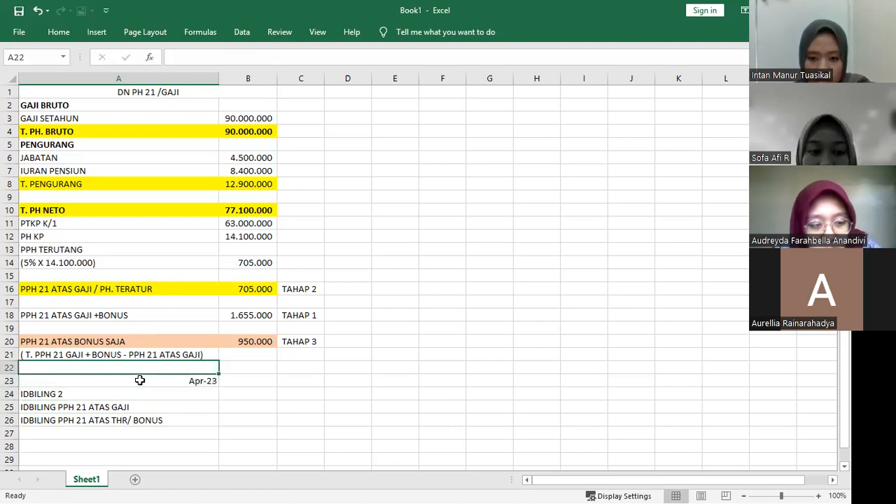
Enter the note "20 PG T" in D22, to the side of the billing list
left_click(333, 369)
type("20")
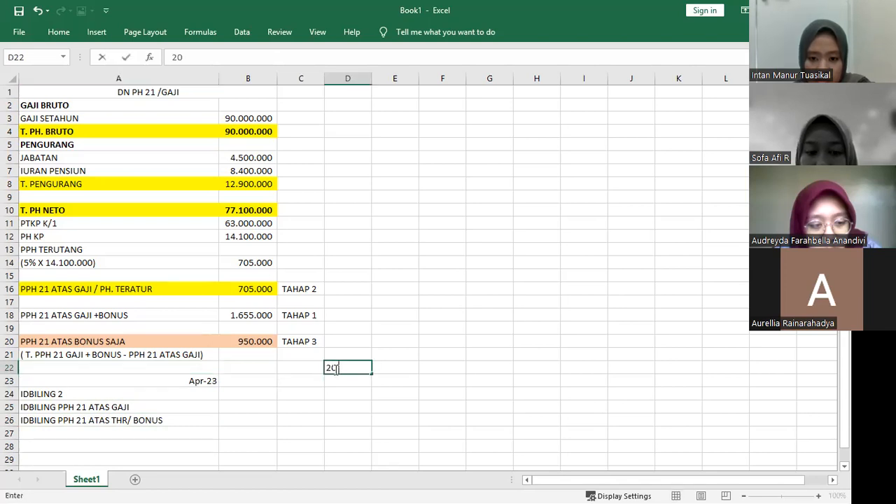
type(" PG T")
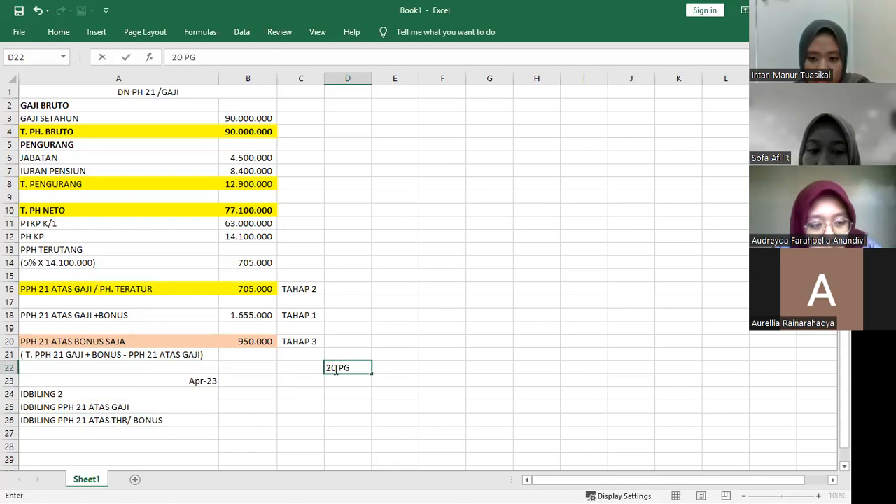
key("Return")
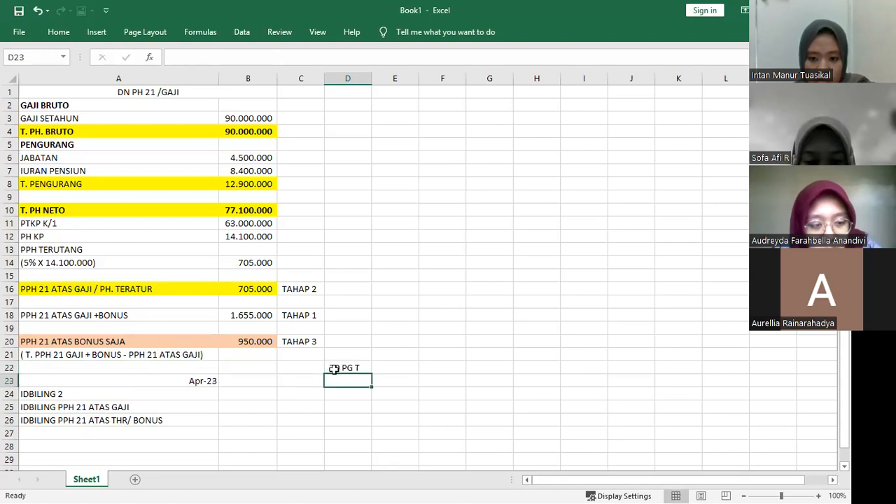
key("Up")
key("Up")
key("Up")
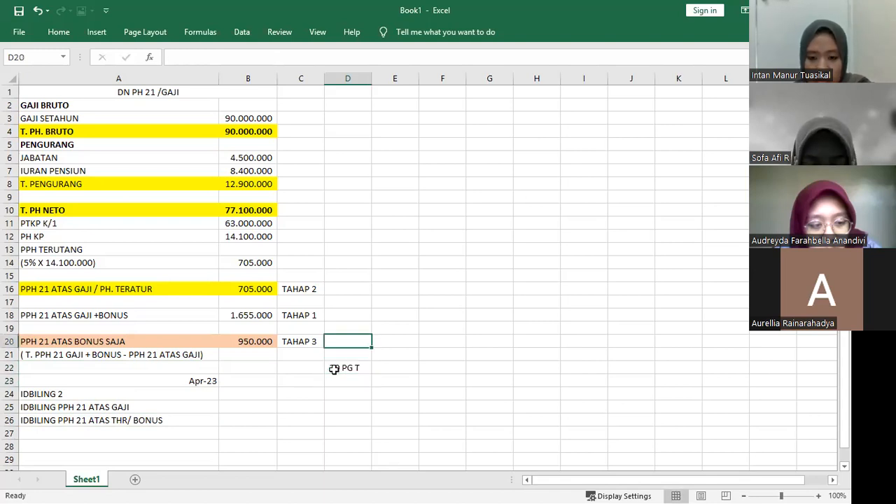
key("Up")
key("Up")
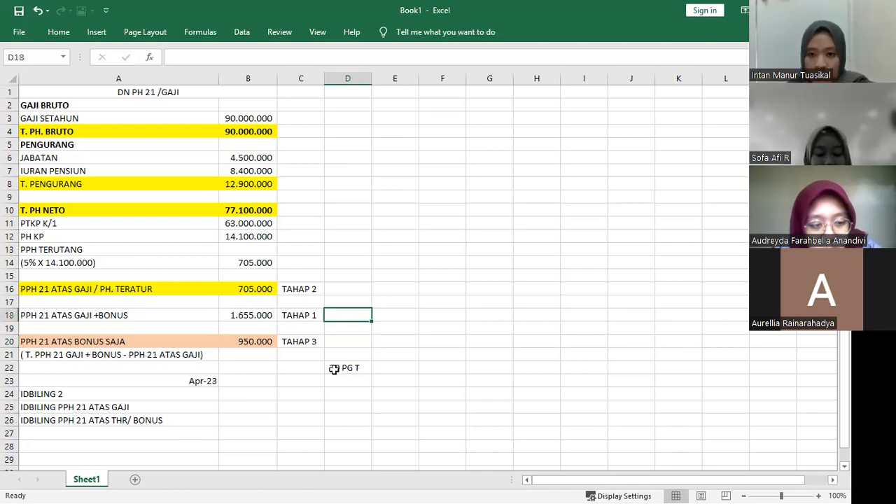
key("Up")
key("Up")
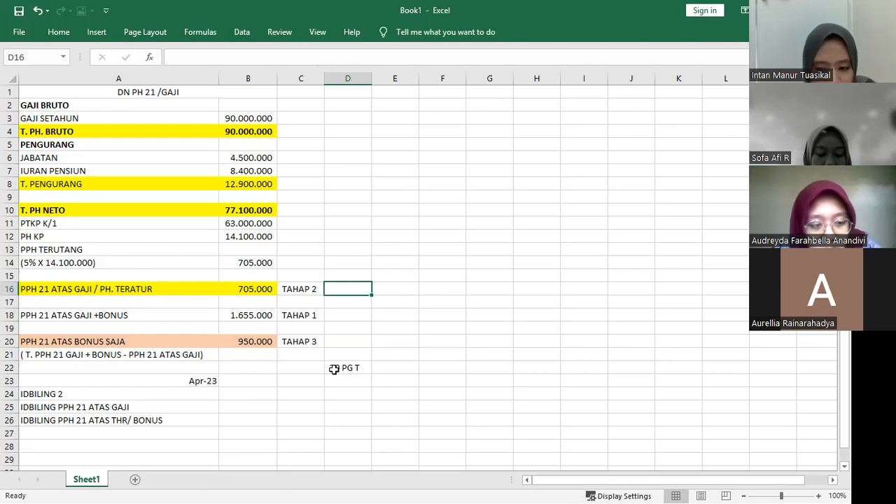
Enter the label "AB" in D15 and the value 70000 in D16 below it, beside TAHAP 2
key("Up")
type("AB")
key("Return")
type("7000")
key("Return")
key("Up")
key("Right")
key("Left")
type("70")
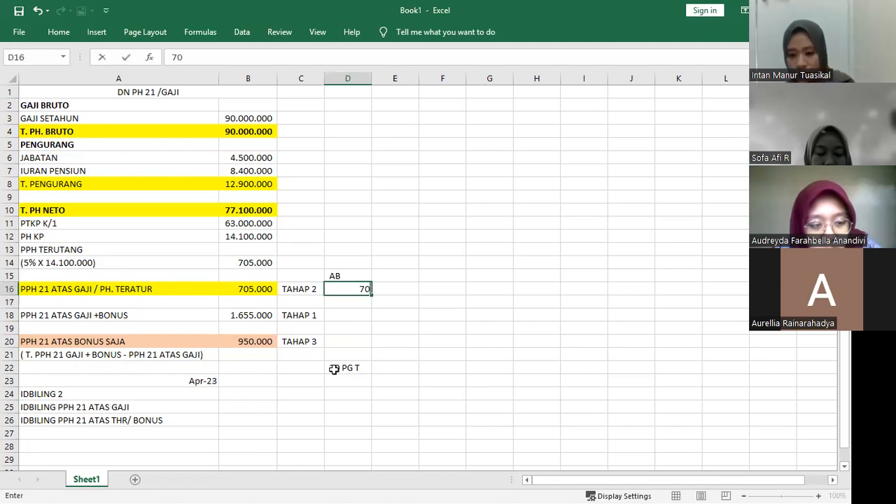
type("000")
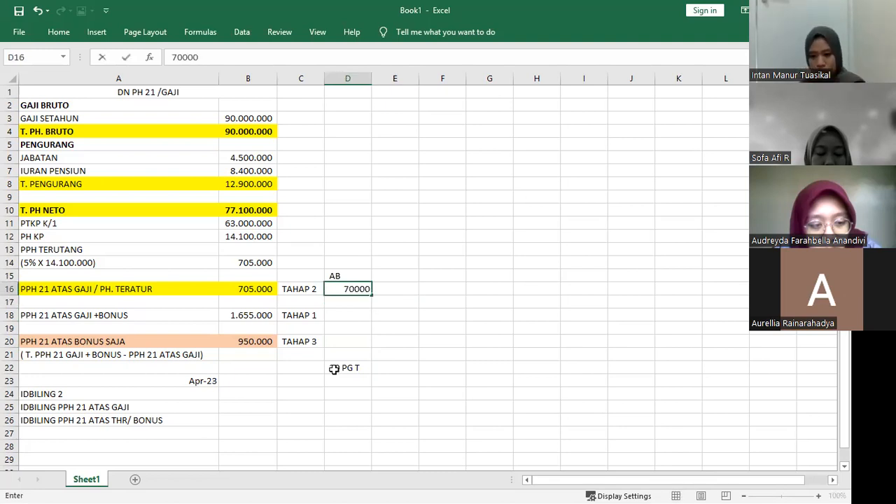
key("Right")
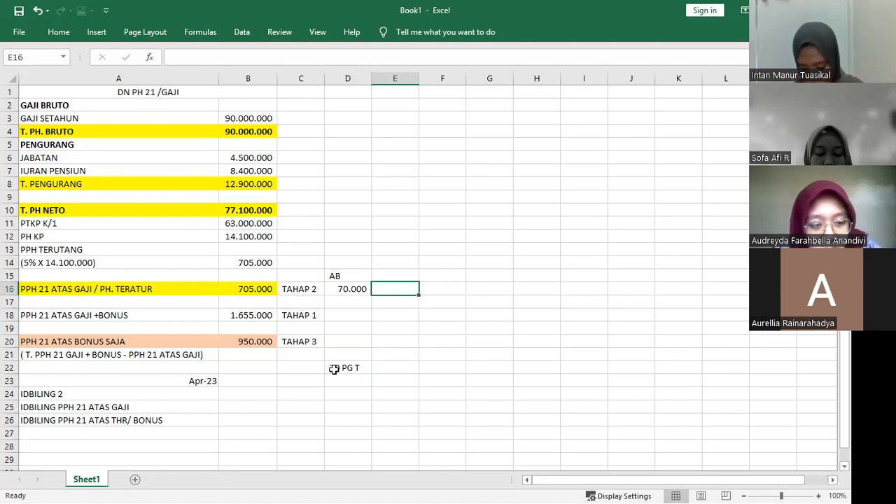
Examine the billing lines for PPH 21 on salary and on THR/bonus in A25 and A26
key("Right")
key("Right")
key("Down")
key("Down")
key("Down")
key("Down")
key("Down")
key("Down")
key("Down")
key("Down")
key("Down")
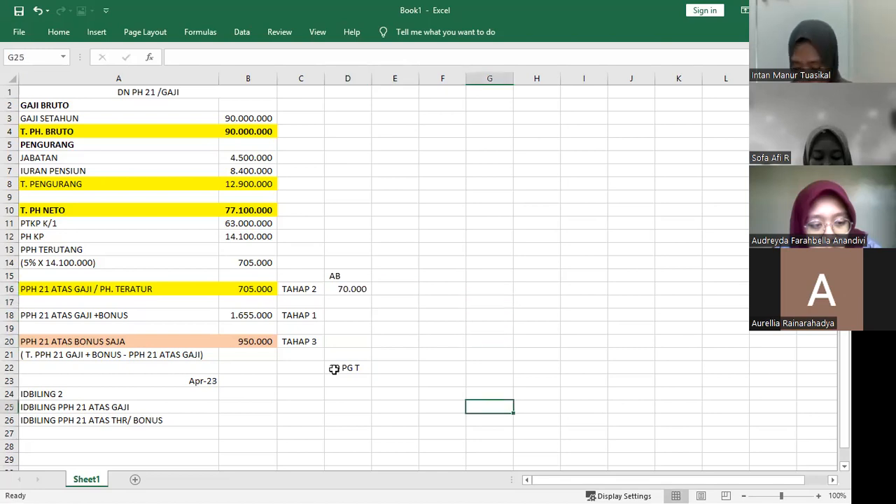
key("Left")
key("Left")
key("Left")
key("Left")
key("Left")
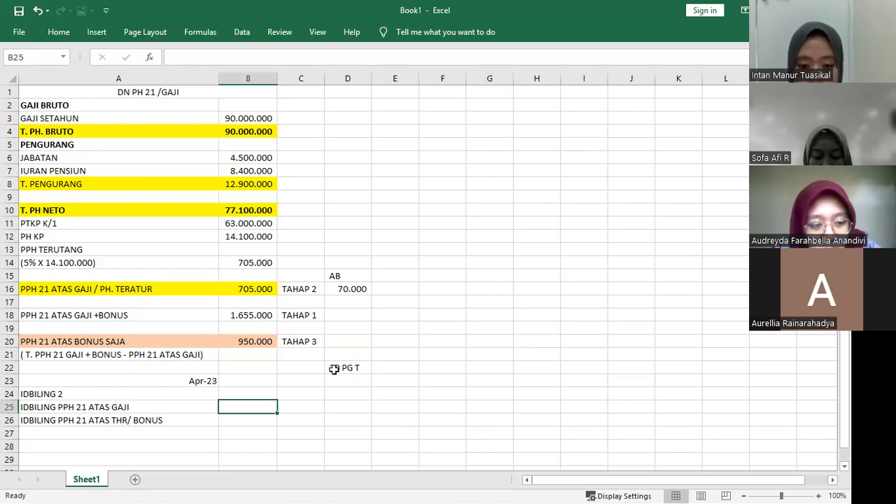
key("Left")
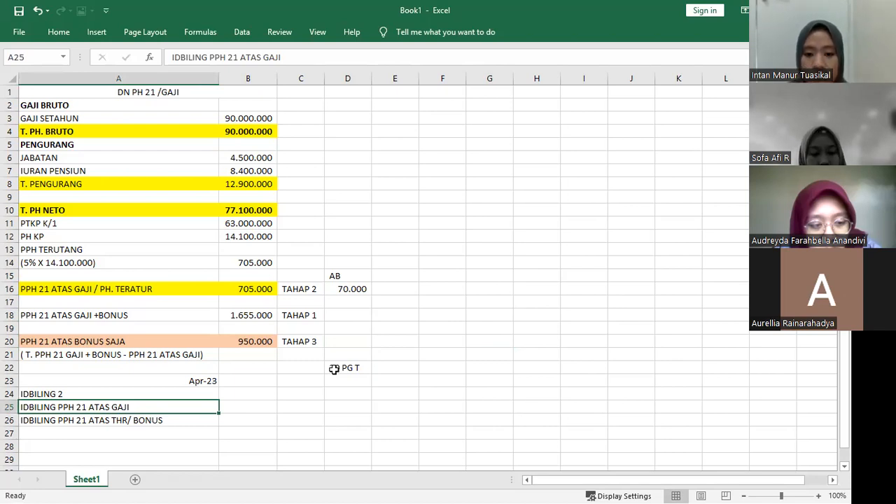
key("Down")
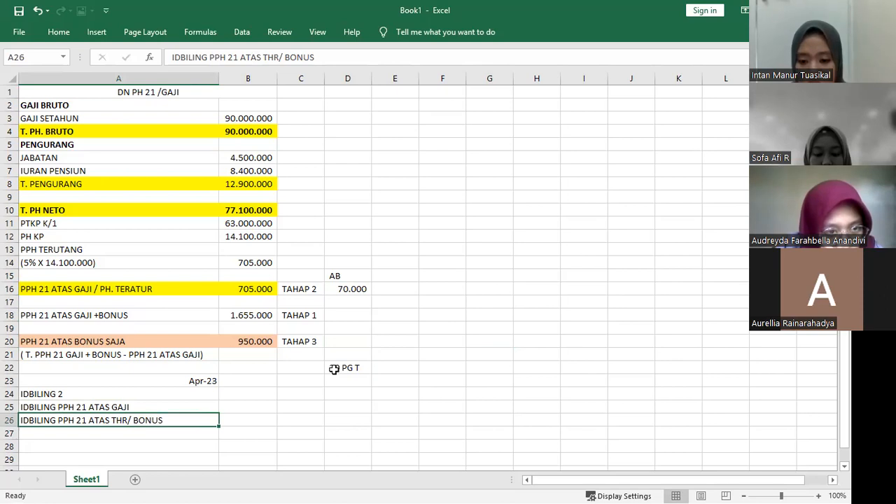
key("Down")
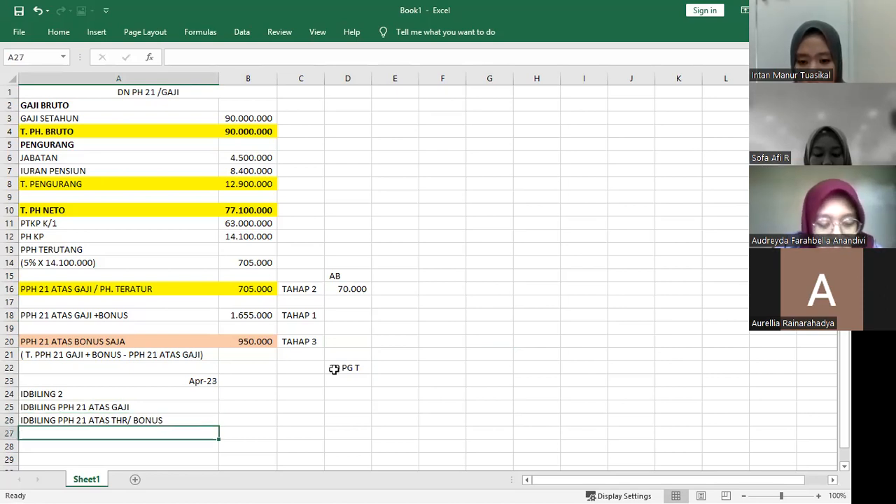
key("Up")
key("Up")
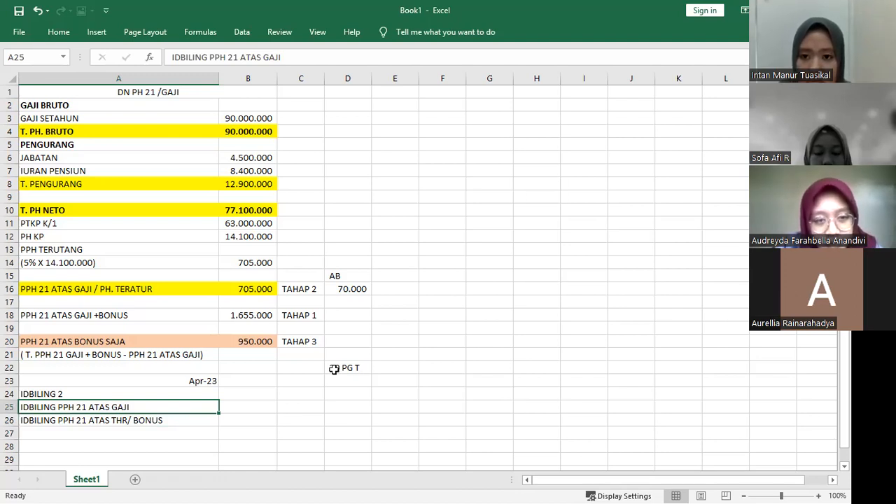
key("Down")
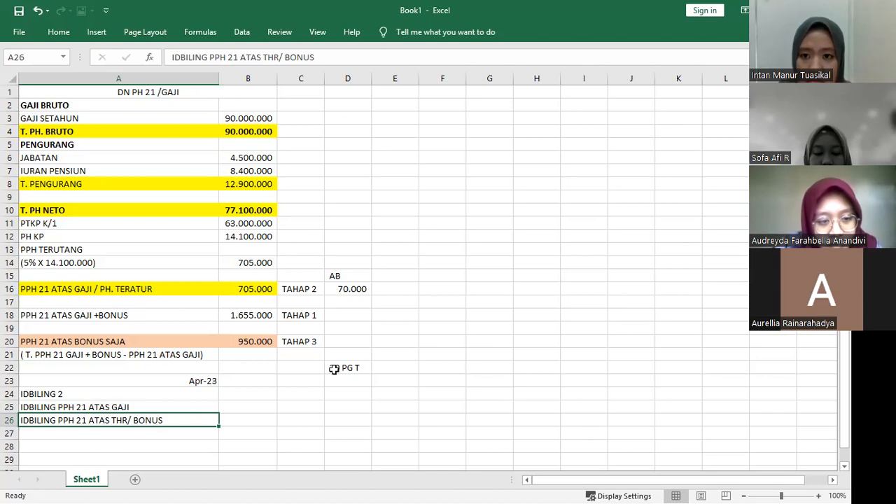
Enter the label "SURAT SP2DK" in A28, below the billing lines
key("Down")
key("Down")
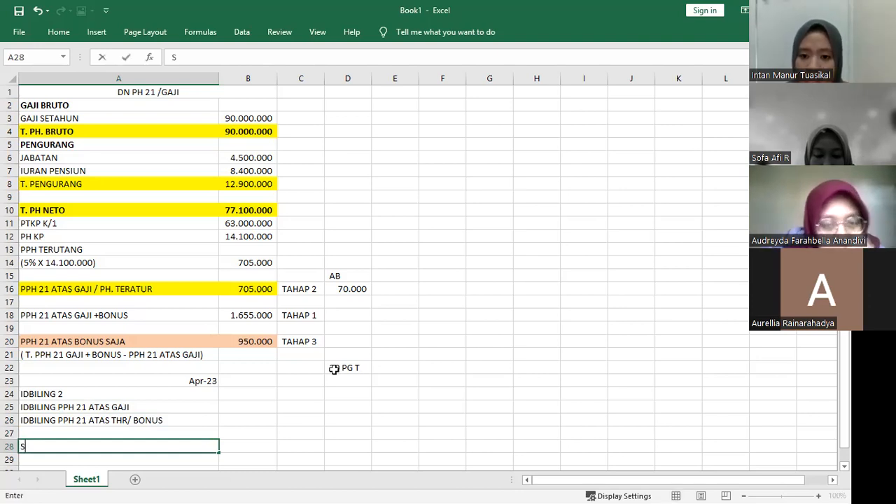
type("SURAT SP2DK")
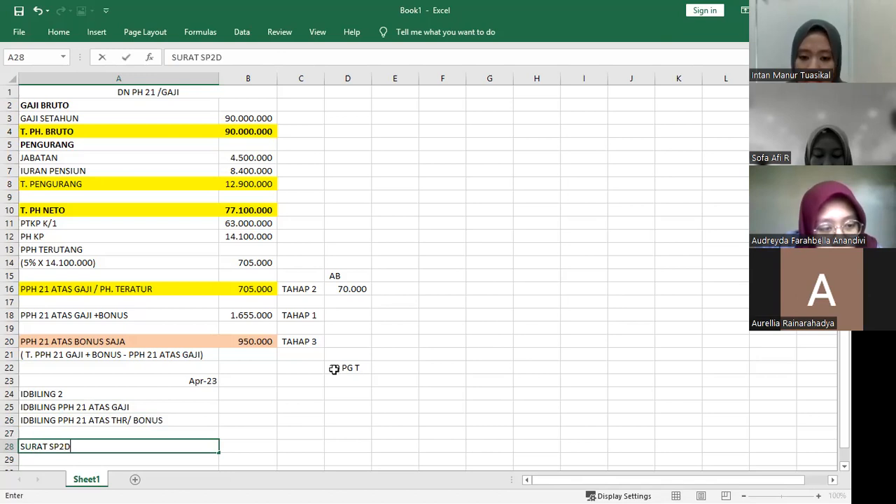
key("Return")
Enter the letter wording "BAHWA...USAHA TERKAIT PPH 21 MELAKUKAN PPH 21" in B28 beside the SP2DK label
key("Up")
key("Right")
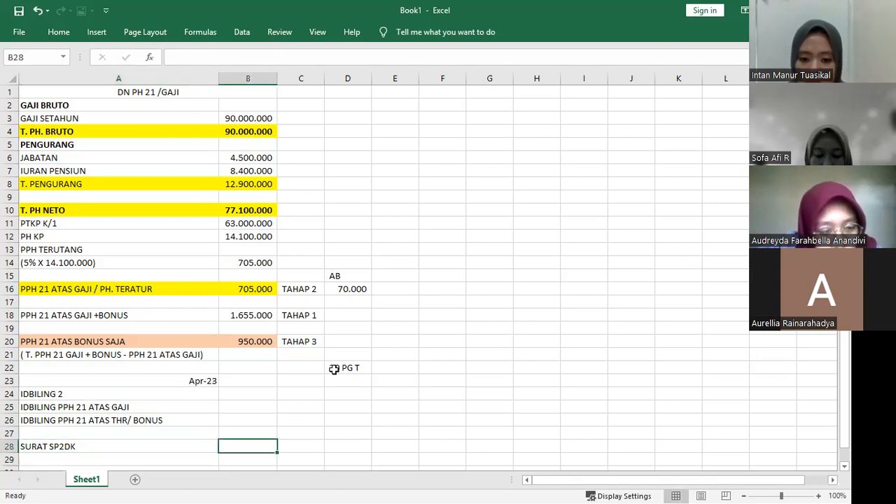
type("BA")
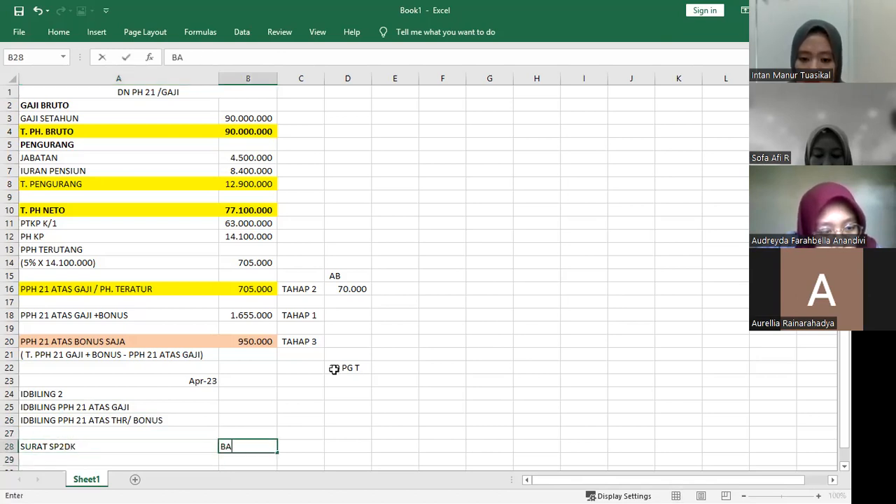
type("HWA...")
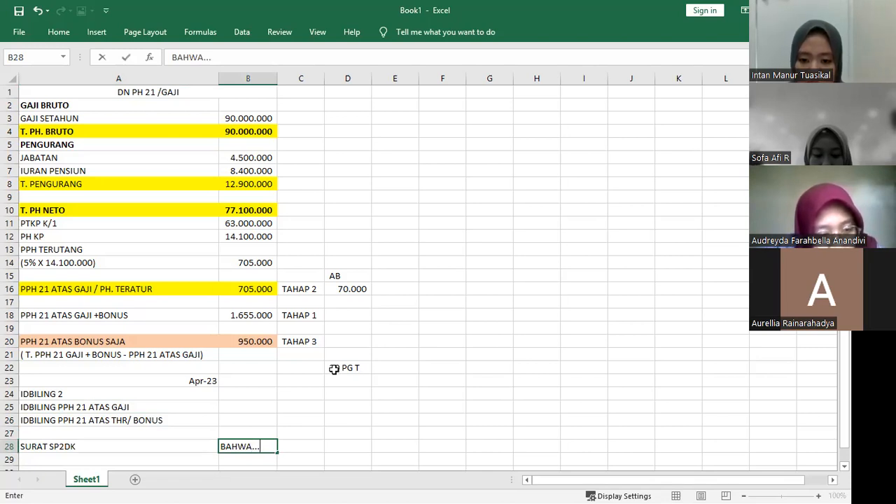
type("P.")
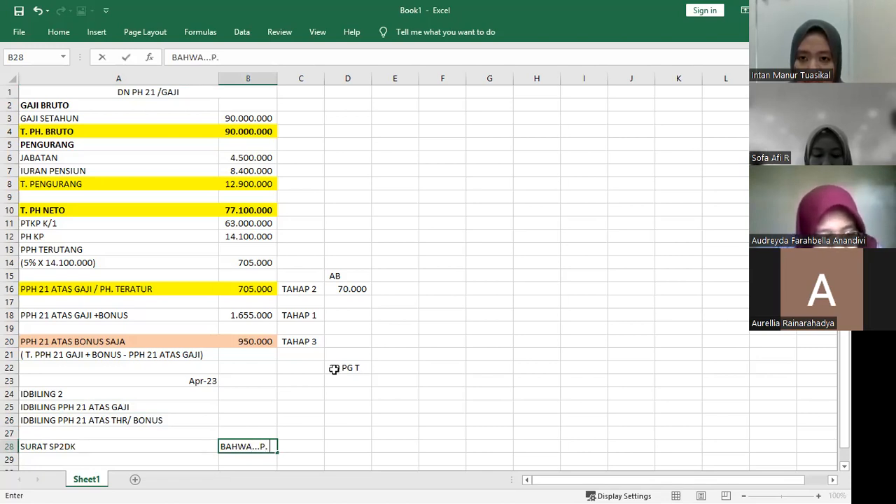
key("BackSpace")
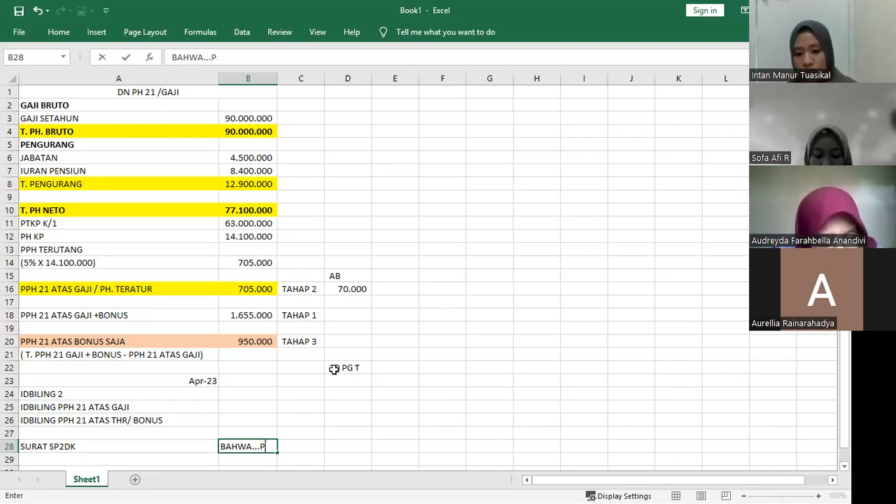
key("BackSpace")
type("USAHA ")
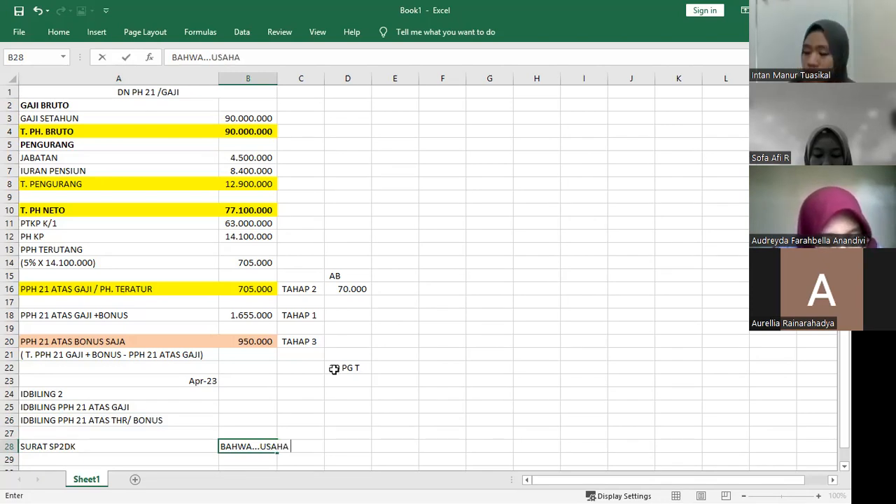
type("TERKAIT ")
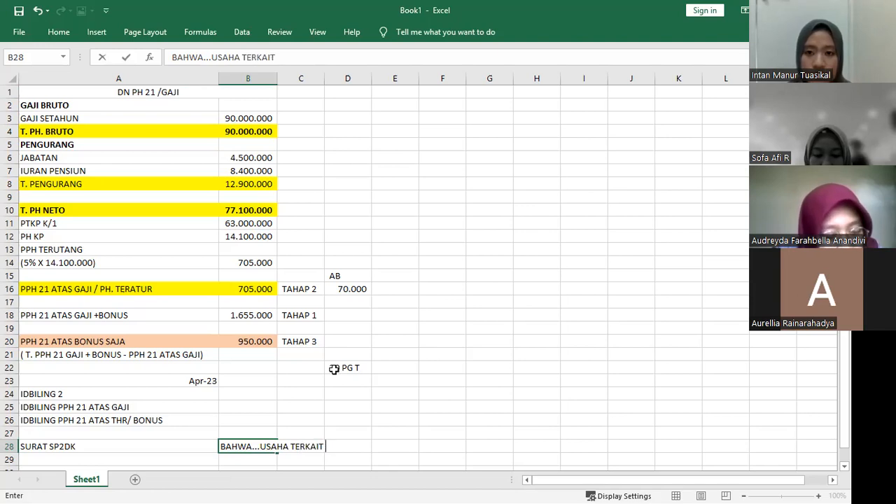
type("PPH 21 ME")
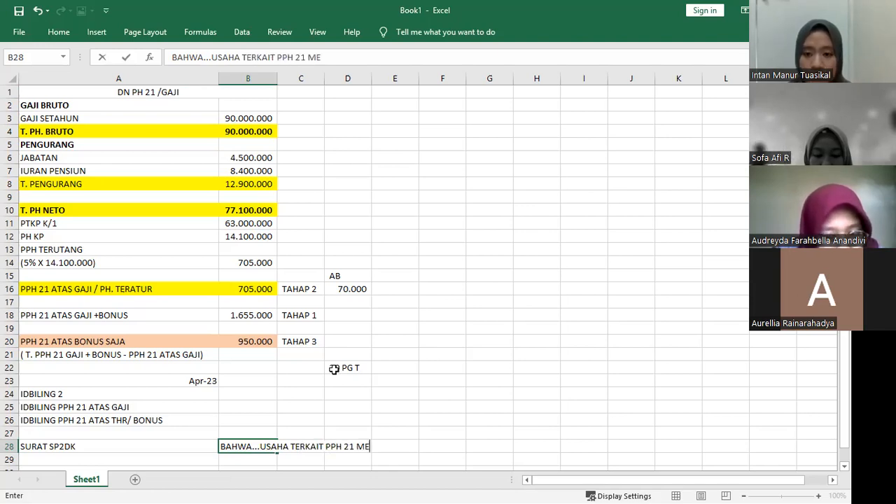
type("LAK")
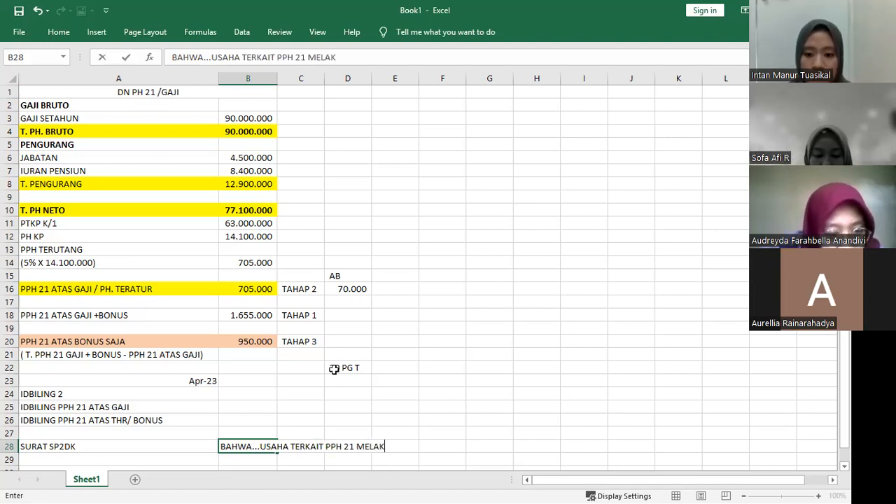
type("UKAN PPH 21")
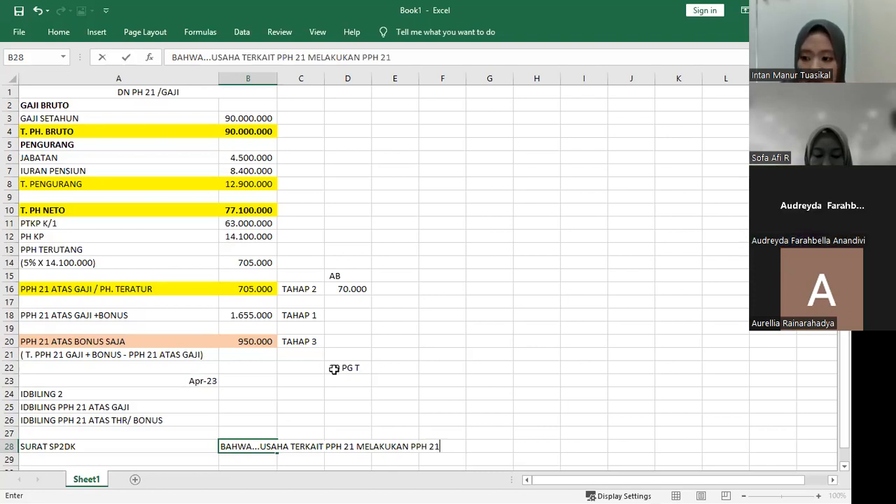
key("Return")
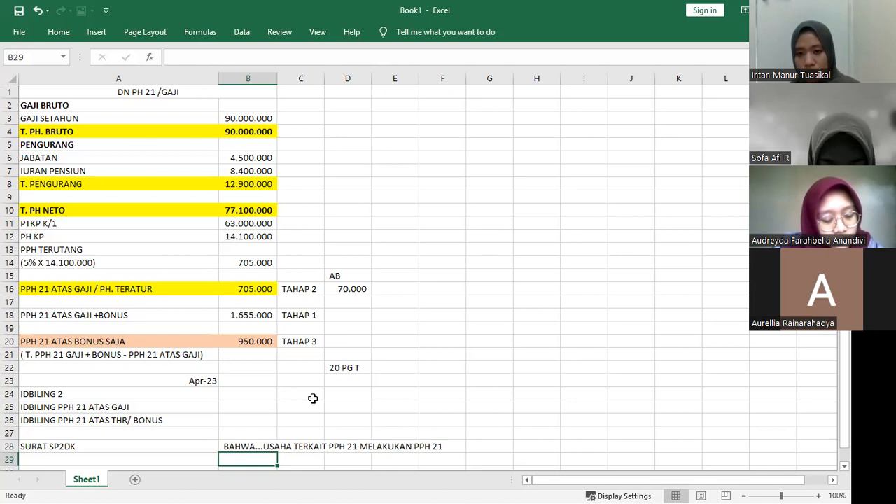
Go over the SURAT SP2DK note in A28 and compare the separate salary and THR/bonus billing lines above it
left_click(162, 447)
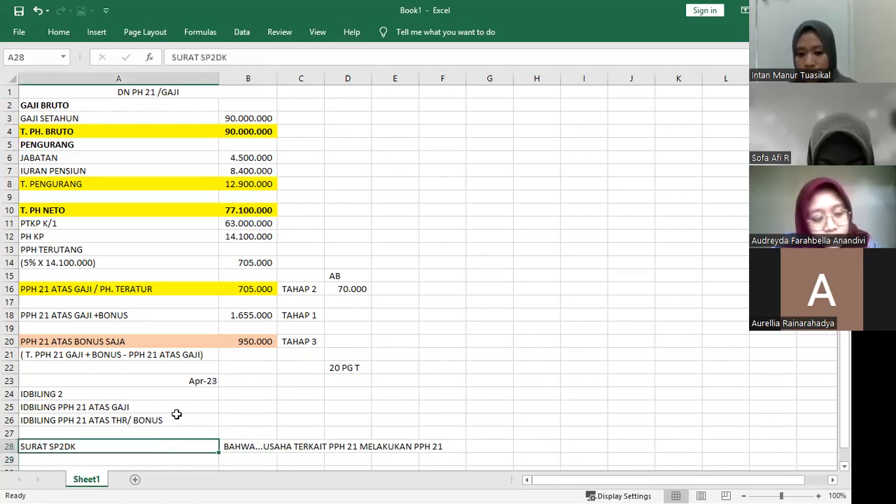
left_click(166, 423)
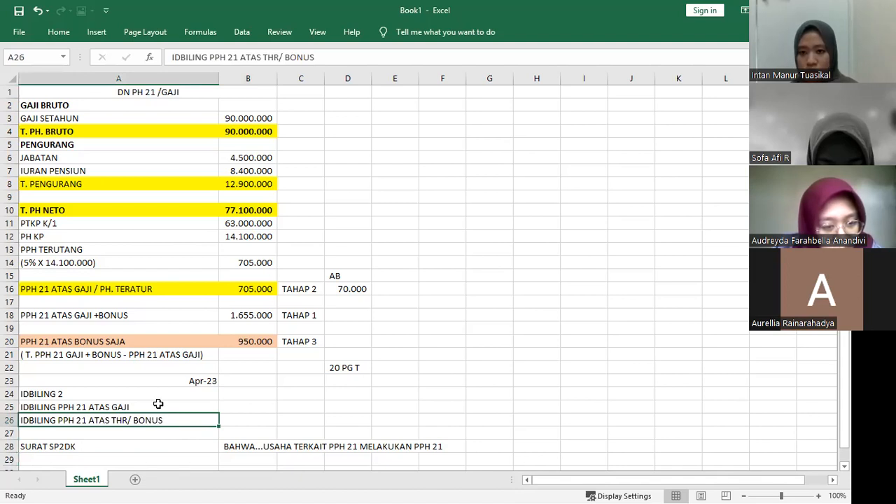
left_click(159, 408)
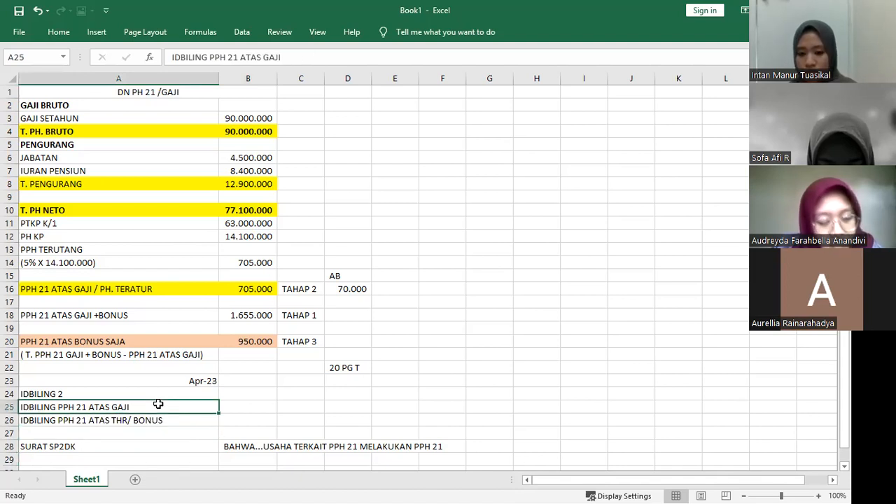
left_click(120, 425)
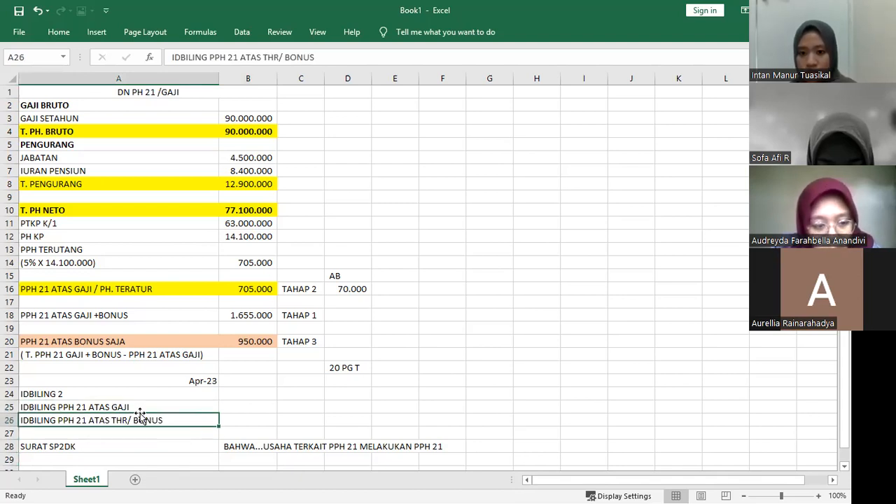
left_click(136, 406)
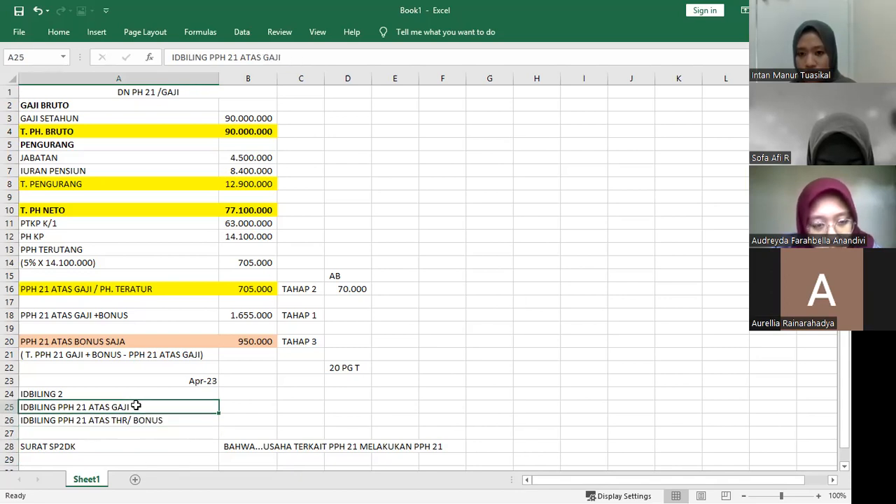
left_click(120, 420)
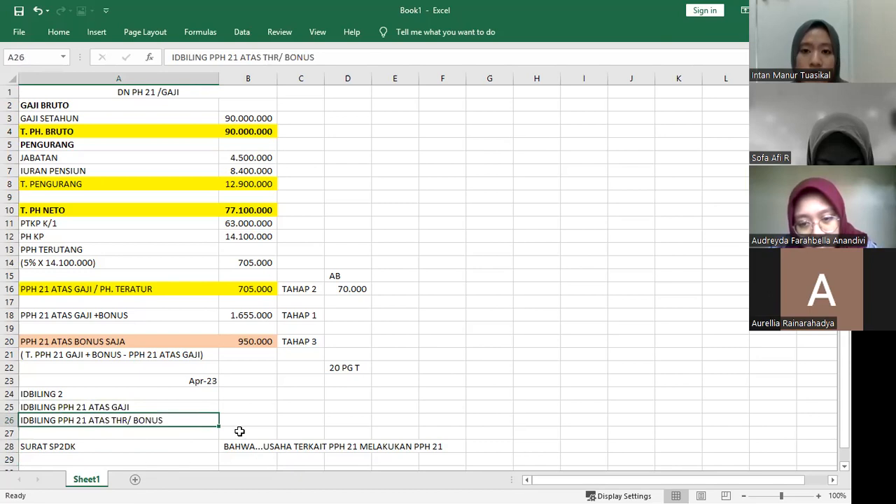
left_click(203, 408)
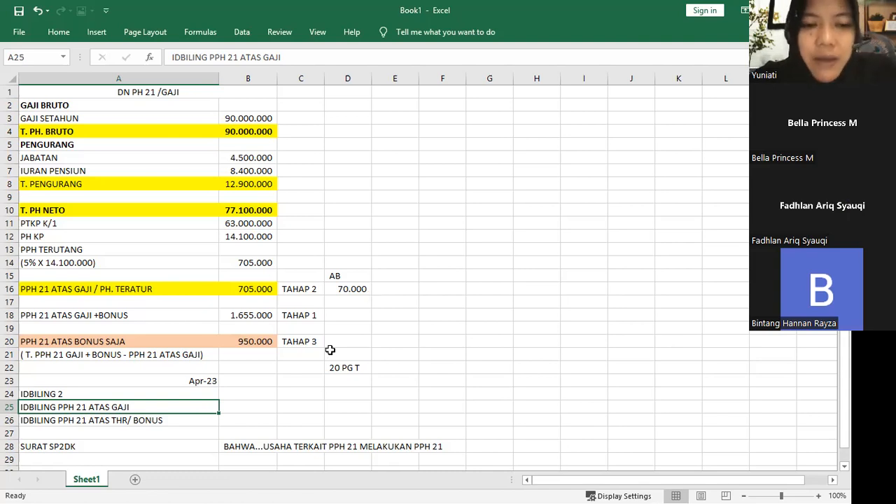
Compare the salary and bonus taxes in B16 and B20 with the answer options and Tuan DN solution in Adobe Acrobat Reader, ending on the question
left_click(159, 467)
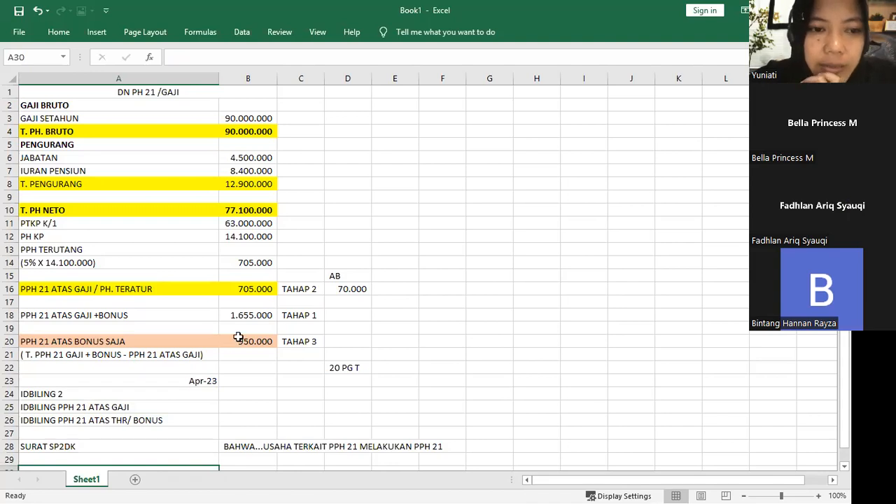
left_click(266, 290)
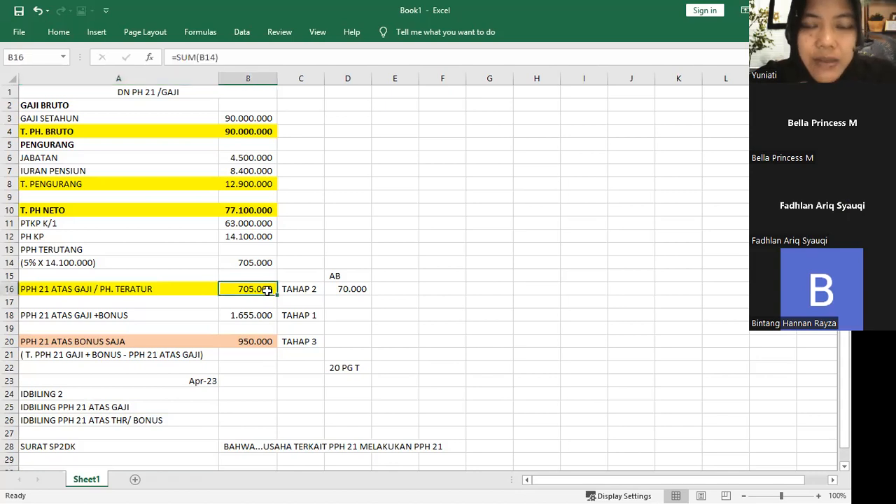
left_click(235, 342)
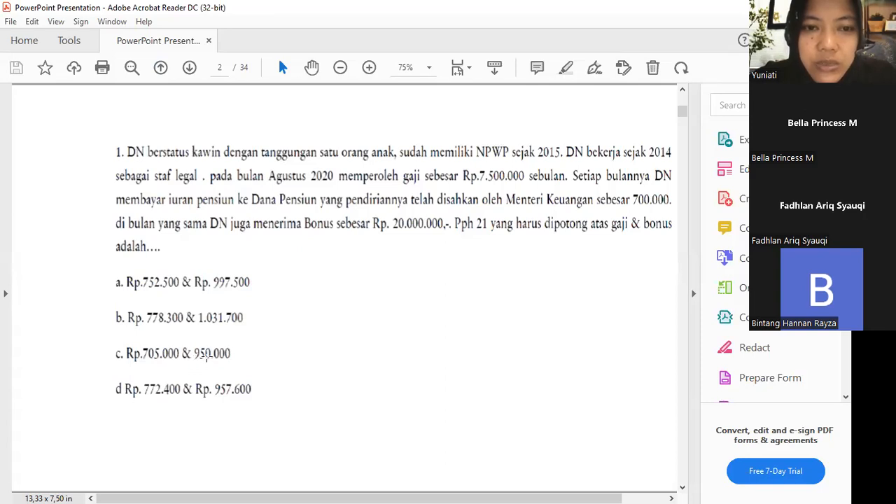
left_click(189, 69)
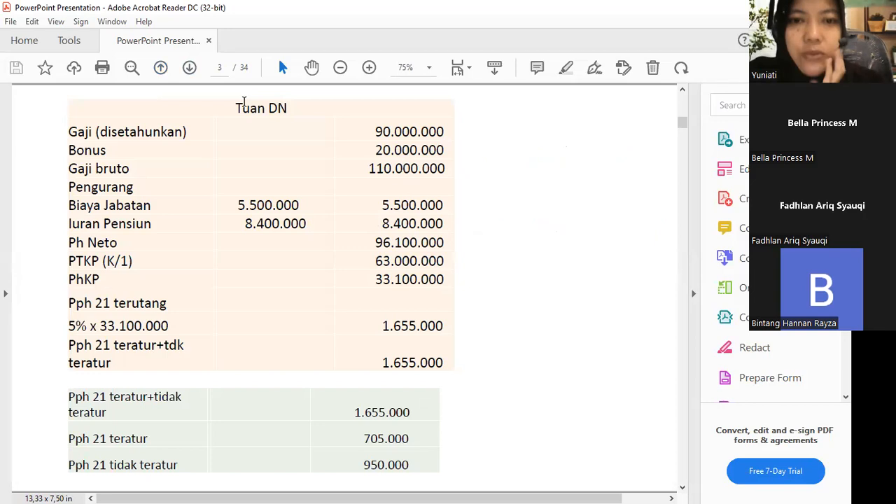
left_click(155, 71)
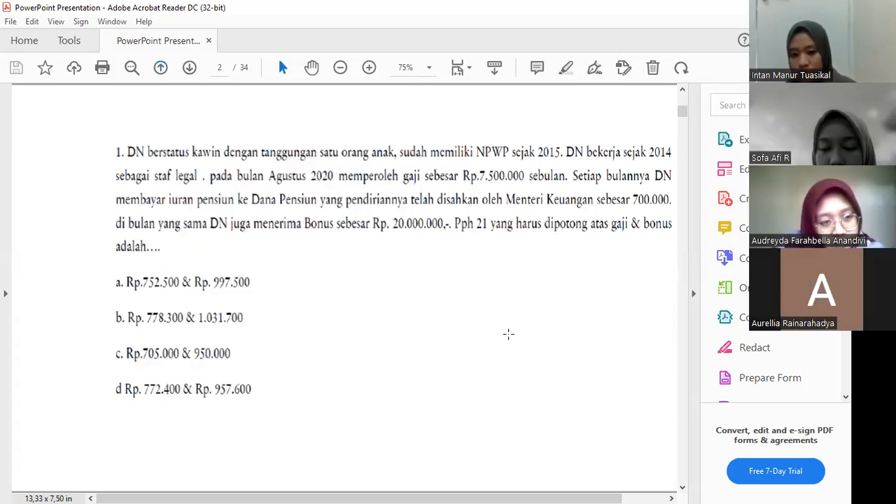
Look through questions 2 and 3 after the Tuan DN solution, ending on question 2 about Z's gross income at PT. SY
left_click(192, 70)
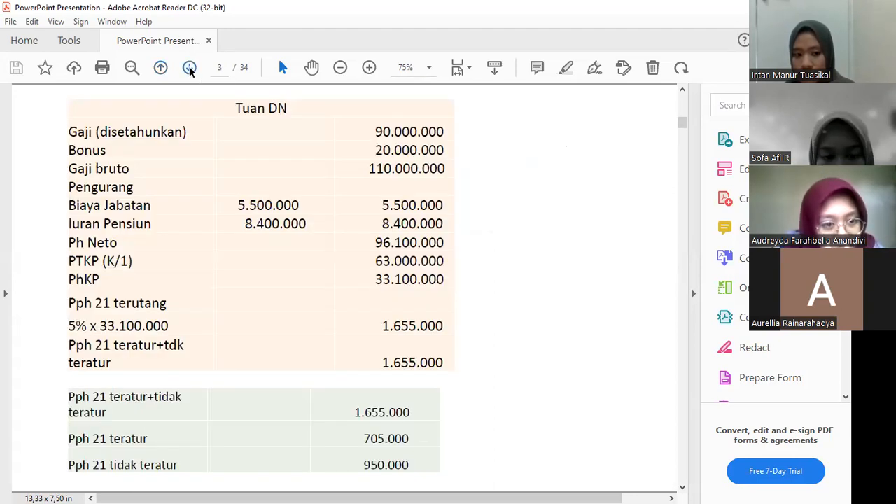
left_click(189, 68)
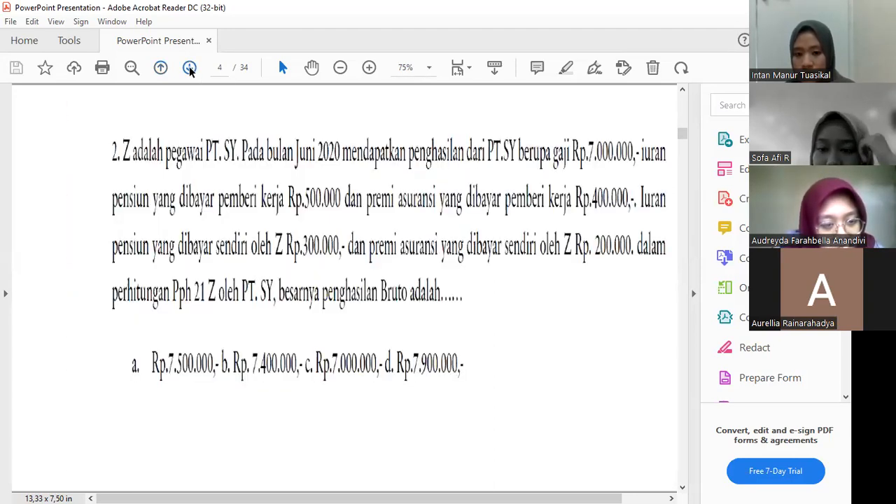
left_click(189, 68)
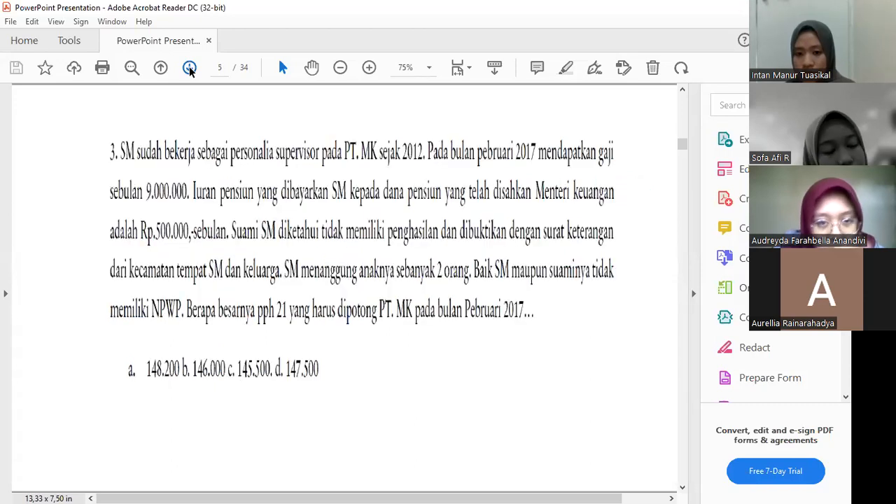
left_click(190, 68)
left_click(161, 70)
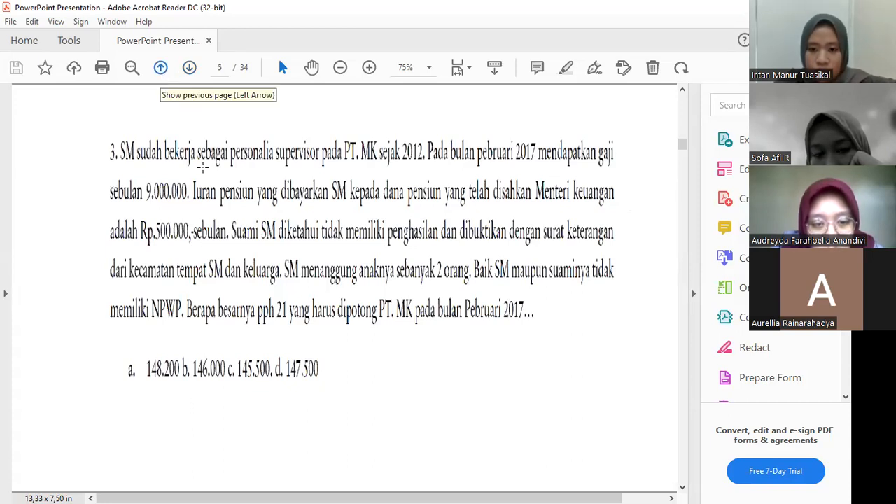
left_click(161, 67)
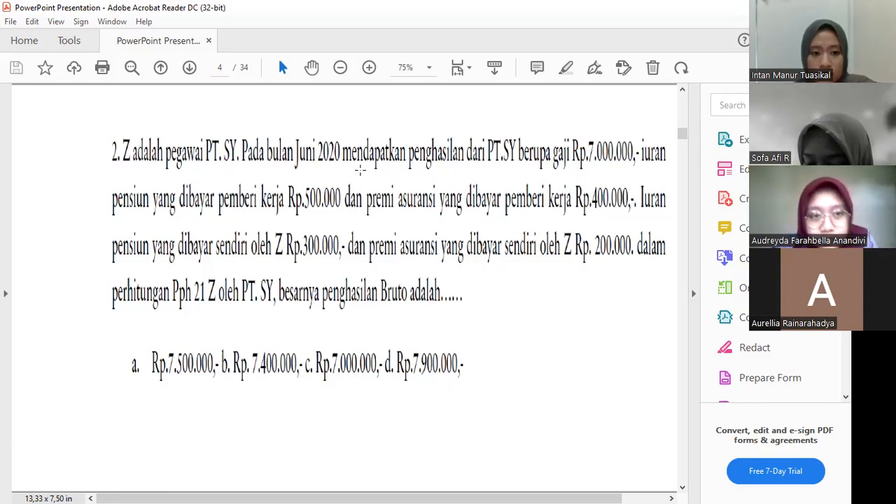
Read question 3 about SM's PPh 21 at PT. MK and examine the SM solution table on page 6
left_click(189, 68)
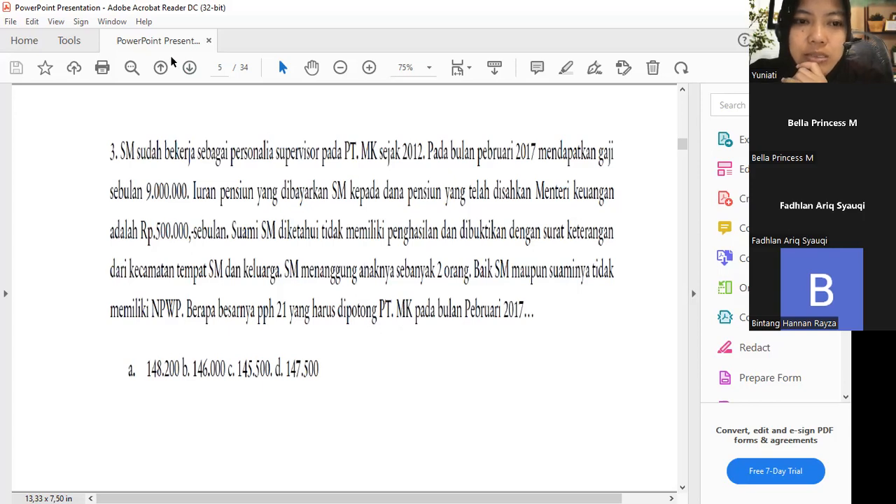
left_click(189, 68)
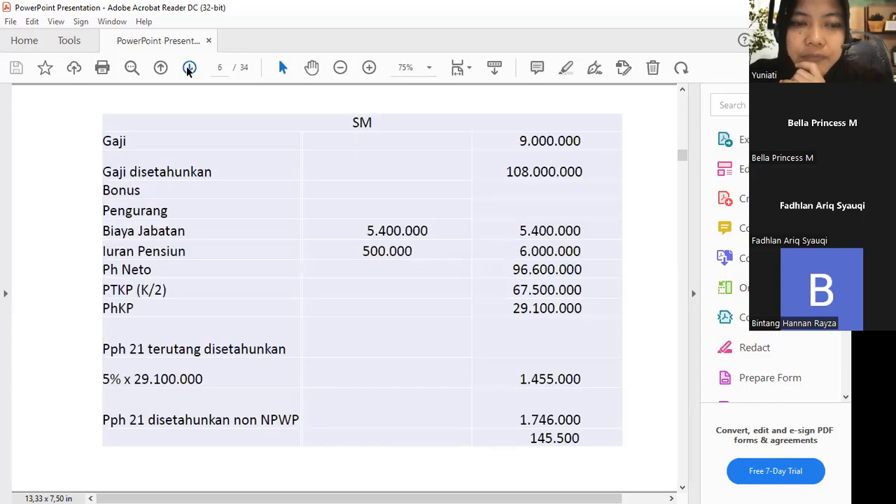